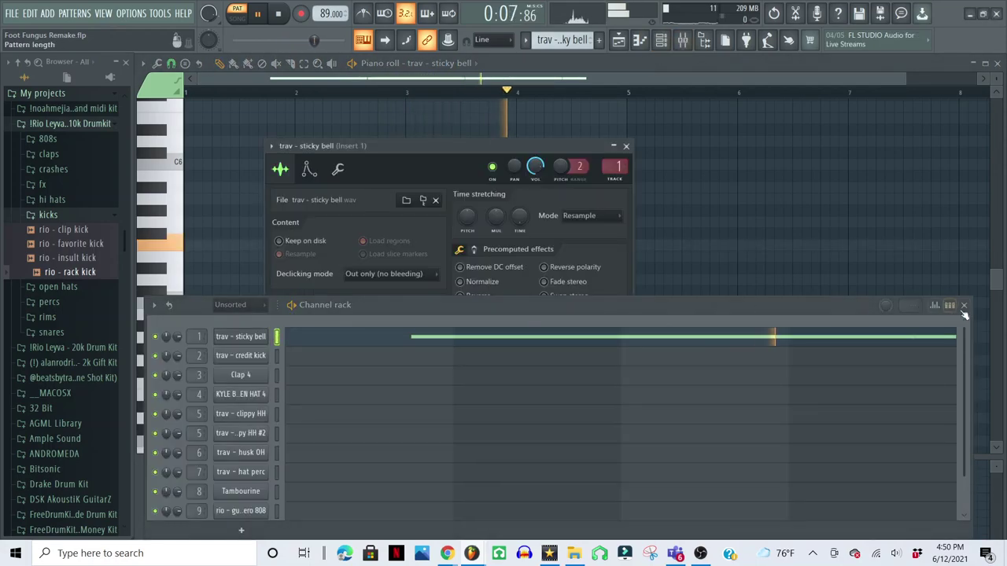
Step: Close the channel rack and the trav - sticky bell sampler window, and play the sticky bell pattern
{"action": "left_click", "coordinate": [964, 305]}
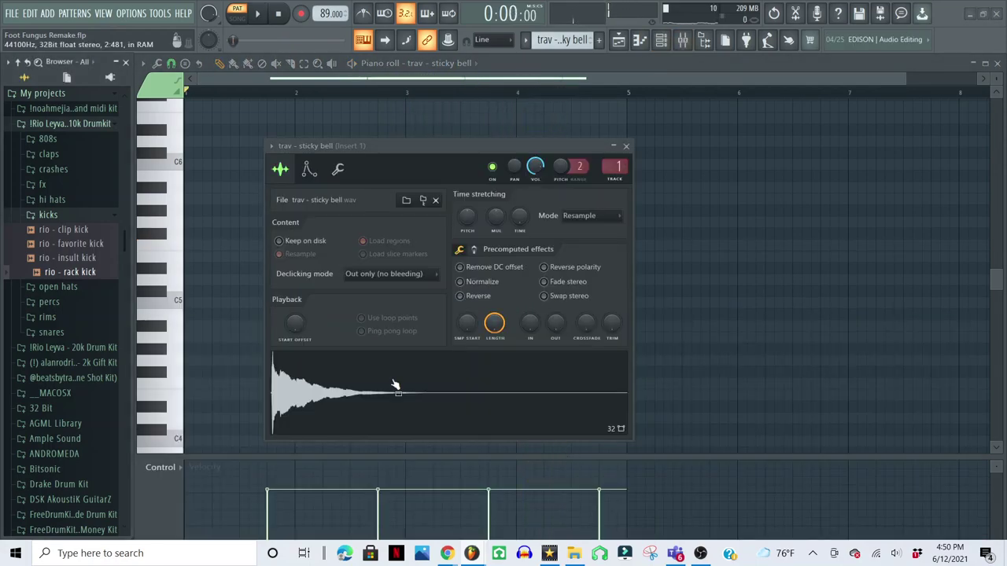
{"action": "left_click", "coordinate": [627, 146]}
{"action": "key", "text": "space"}
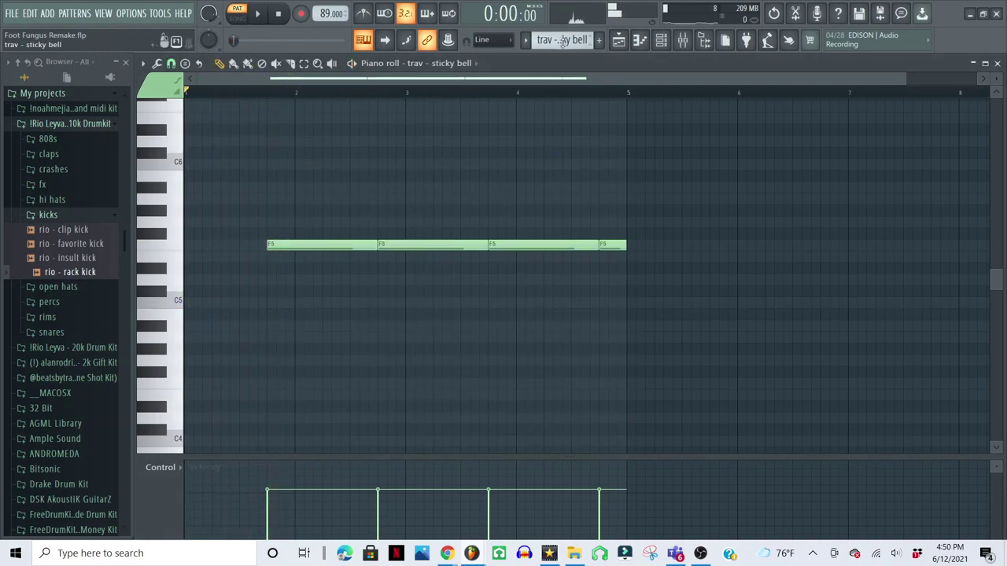
Step: Switch the piano roll to the "trav - sticky bell #2 (merged)" pattern and check it for notes
{"action": "left_click", "coordinate": [562, 44]}
{"action": "left_click", "coordinate": [587, 64]}
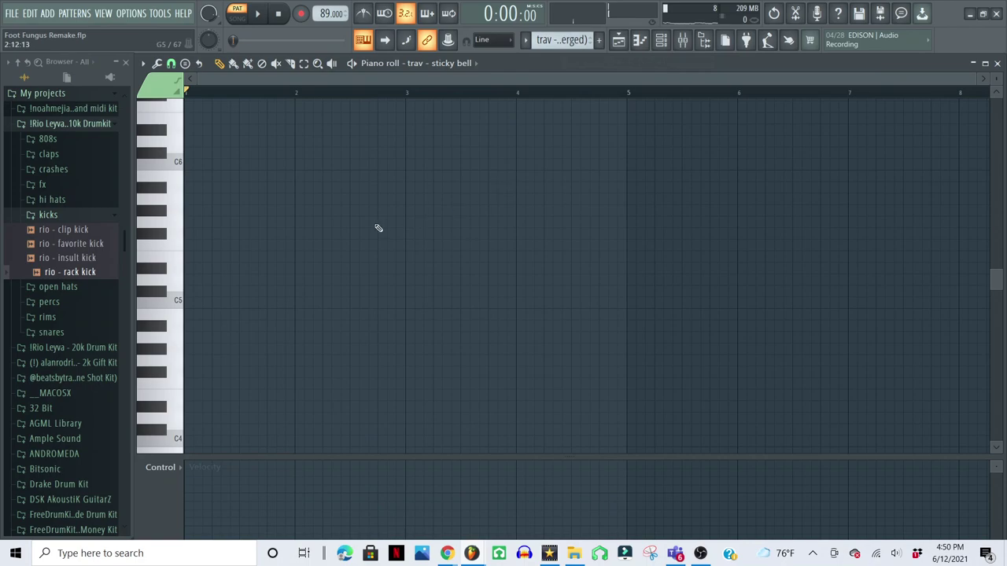
{"action": "scroll", "coordinate": [378, 229], "scroll_direction": "up", "scroll_amount": 2}
Step: Switch to the "trav - credit kick" pattern, play back its kick notes and stop playback
{"action": "left_click", "coordinate": [564, 43]}
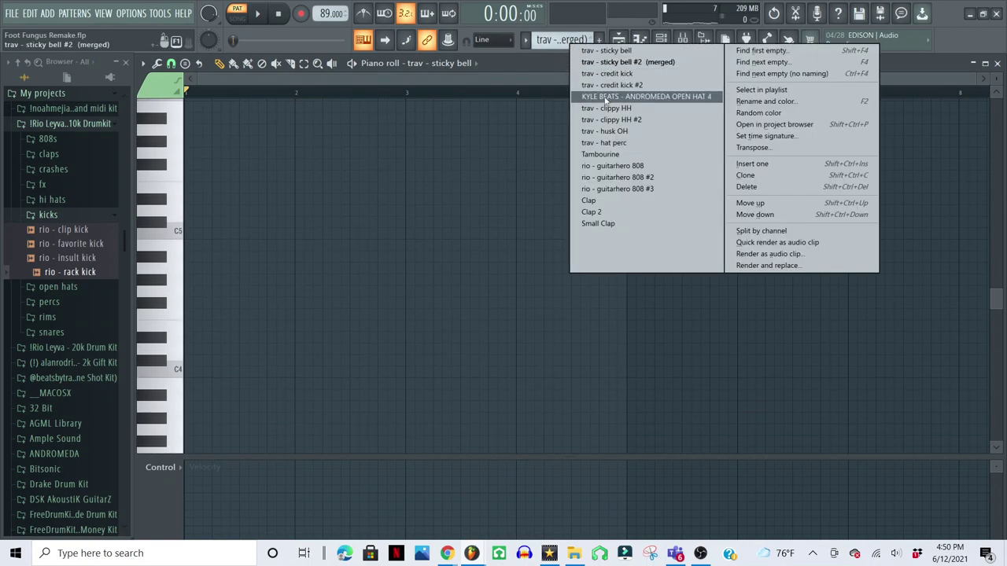
{"action": "left_click", "coordinate": [617, 74]}
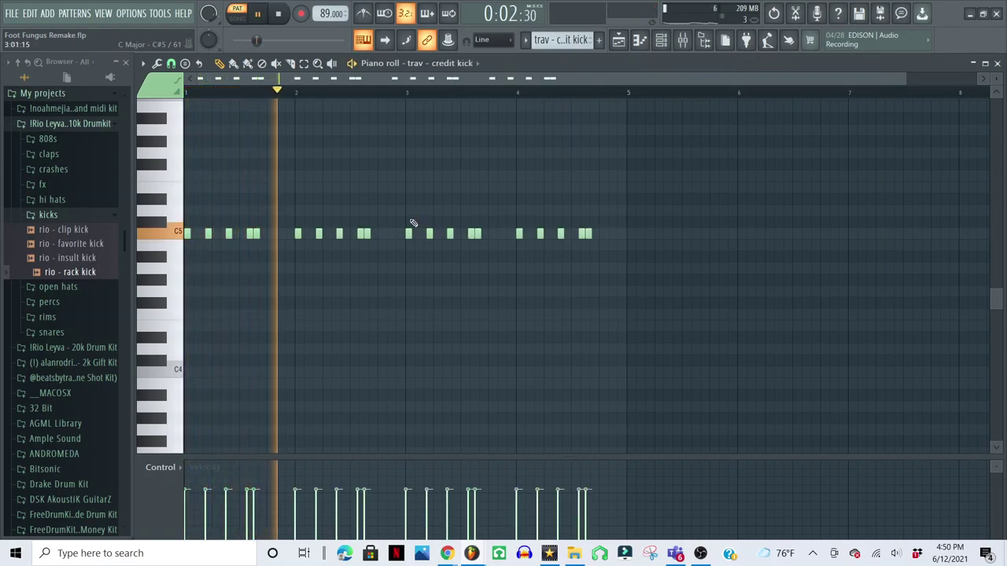
{"action": "scroll", "coordinate": [413, 223], "scroll_direction": "up", "scroll_amount": 1}
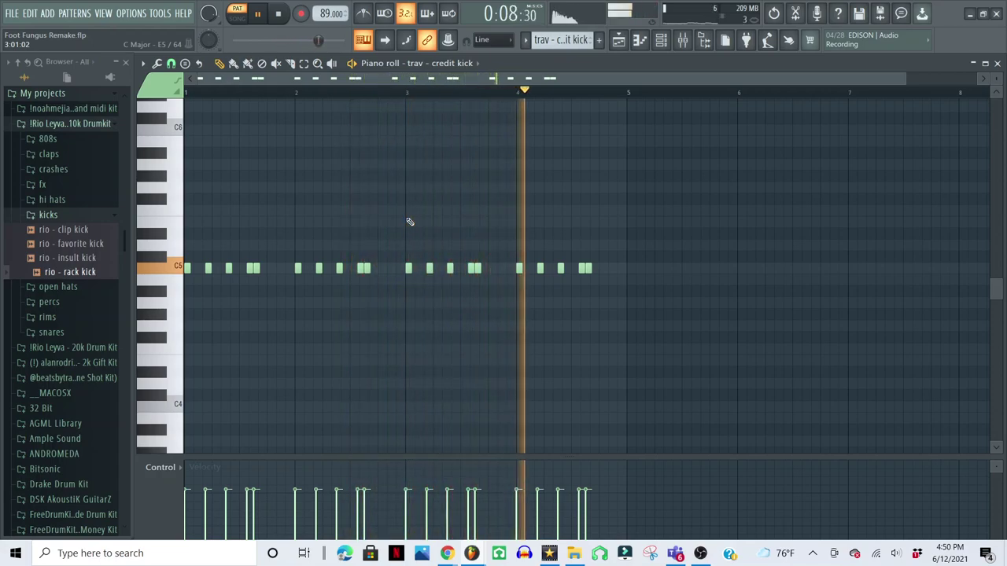
{"action": "key", "text": "space"}
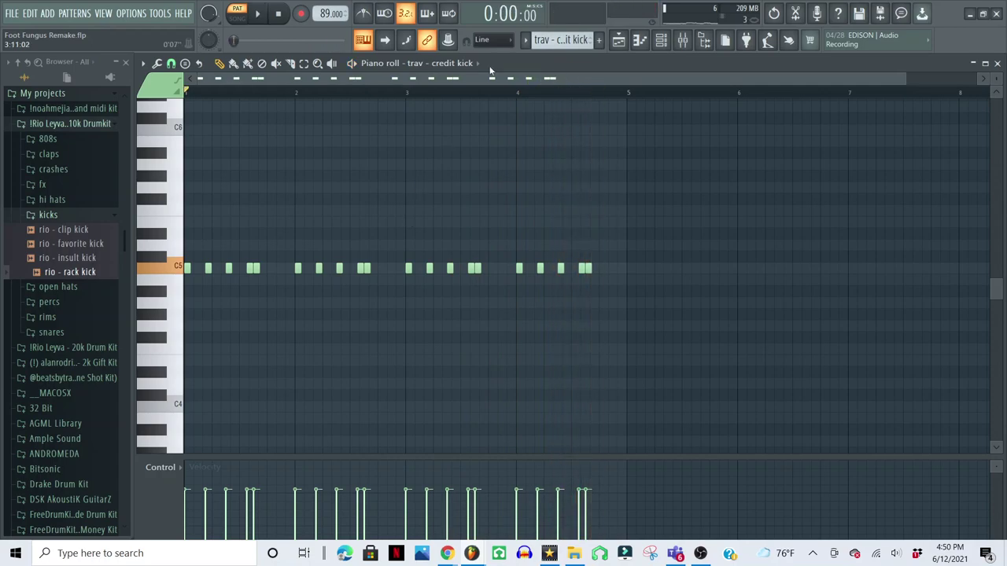
Step: Switch to the "trav - credit kick #2" pattern and play back its kick variation
{"action": "left_click", "coordinate": [577, 41]}
{"action": "left_click", "coordinate": [606, 85]}
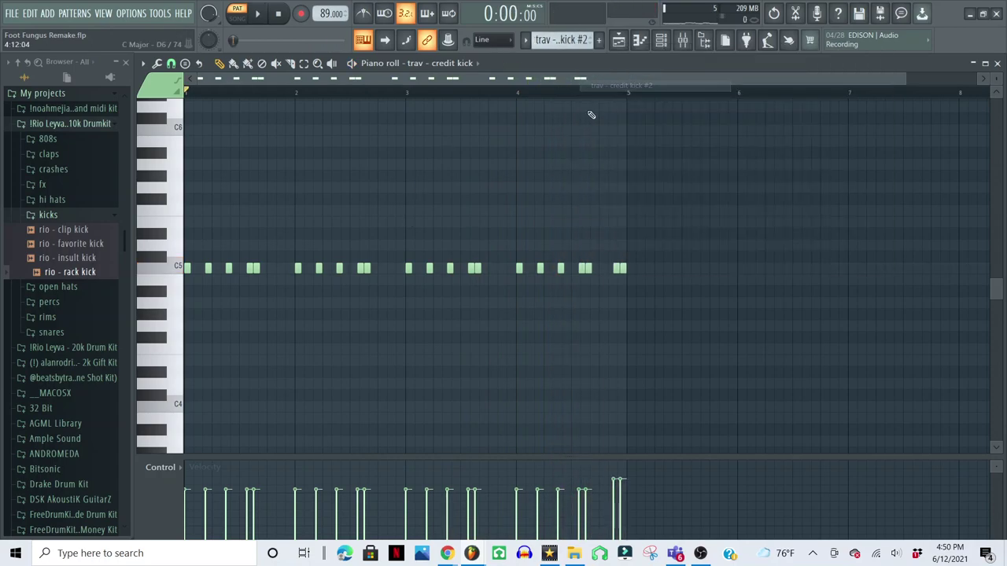
{"action": "key", "text": "space"}
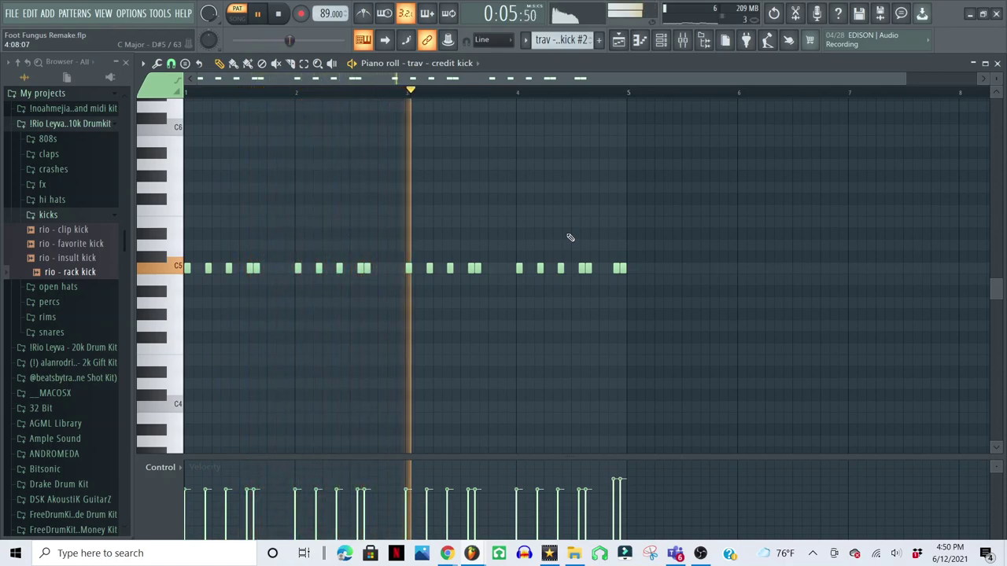
Step: Switch to the "KYLE BEATS - ANDROMEDA OPEN HAT 4" pattern to examine and hear its notes
{"action": "left_click", "coordinate": [571, 40]}
{"action": "left_click", "coordinate": [605, 92]}
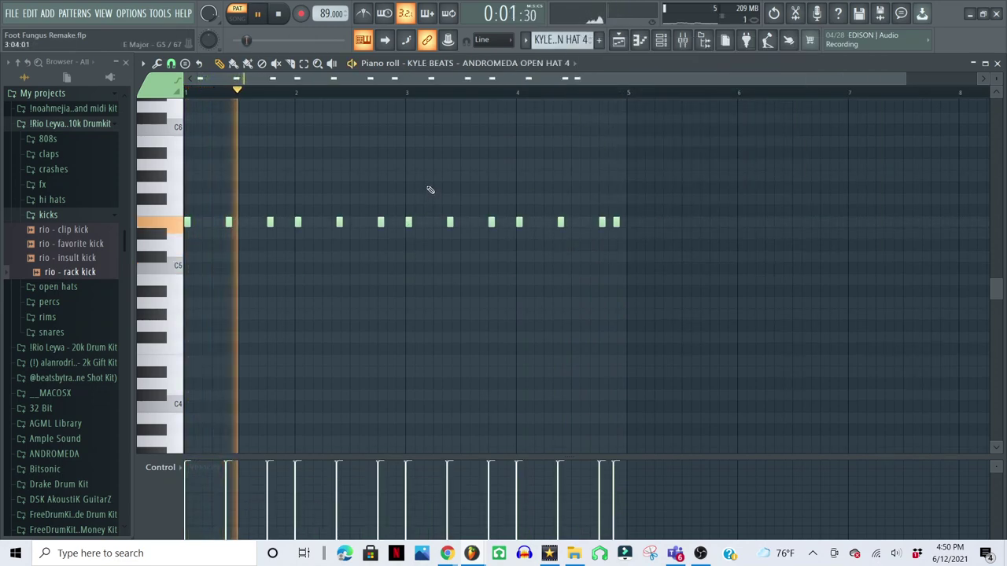
{"action": "scroll", "coordinate": [429, 186], "scroll_direction": "up", "scroll_amount": 1}
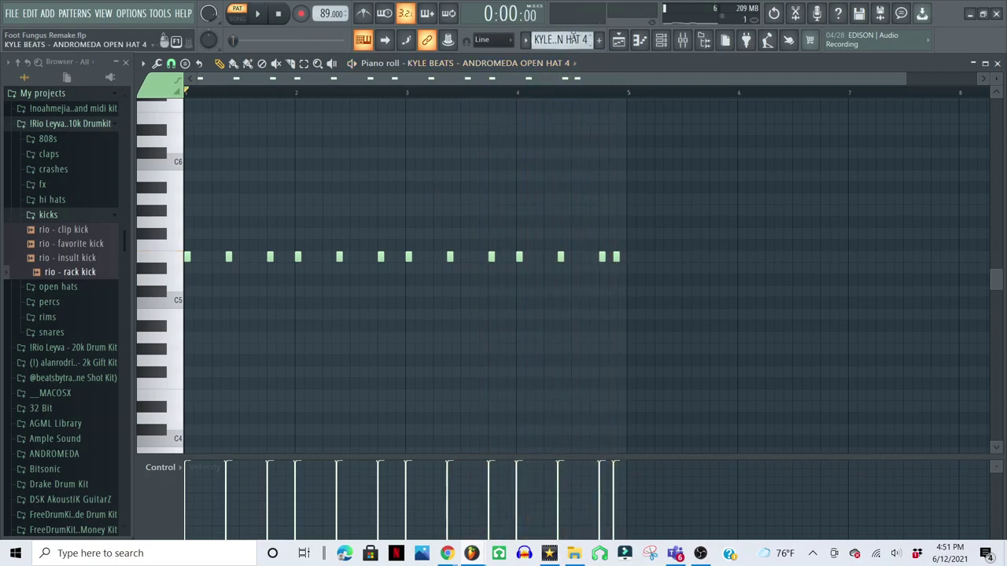
Step: Switch to the "trav - clippy HH" pattern, play it and enlarge the first four bars to read its note names
{"action": "left_click", "coordinate": [575, 38]}
{"action": "left_click", "coordinate": [622, 102]}
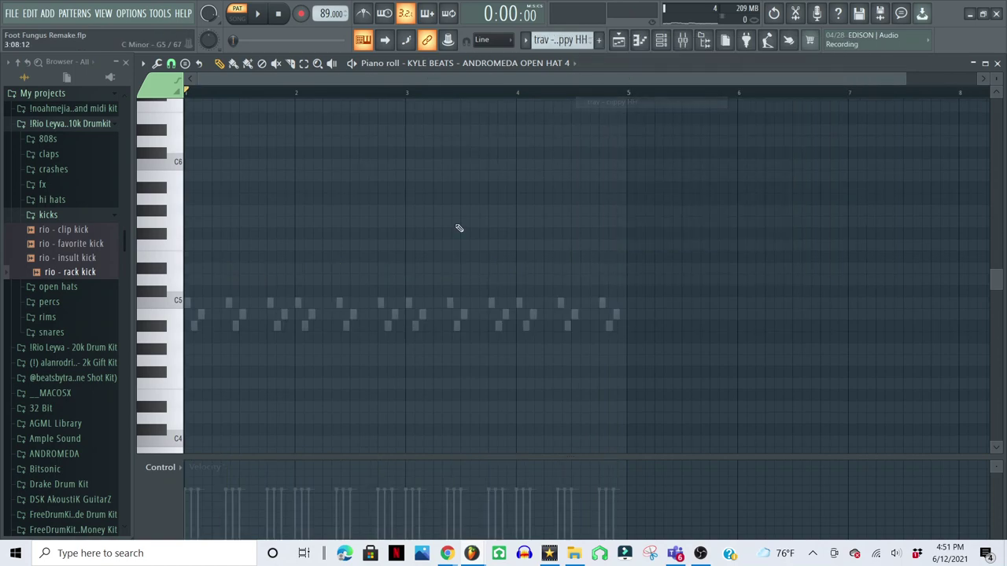
{"action": "double_click", "coordinate": [382, 305]}
{"action": "key", "text": "space"}
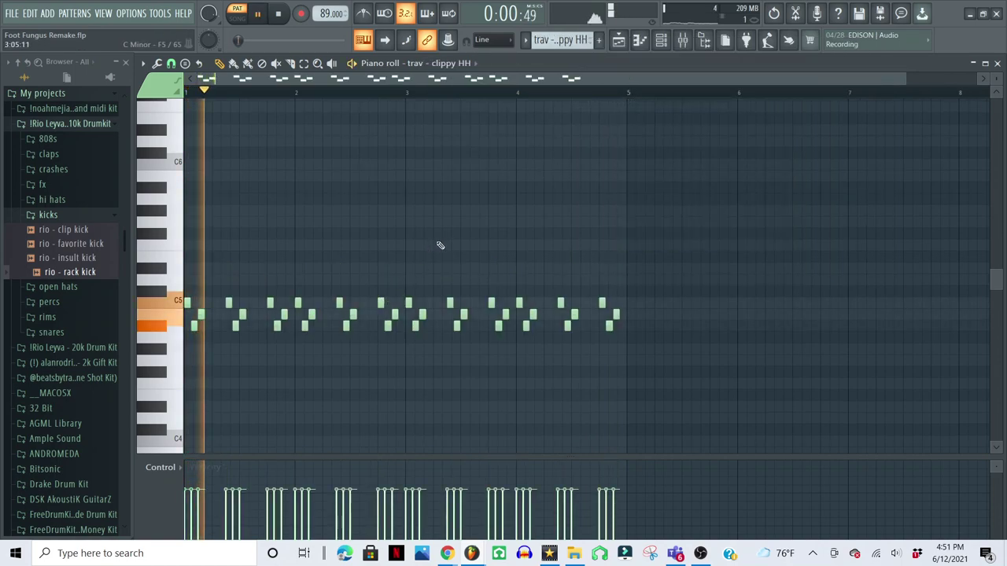
{"action": "scroll", "coordinate": [440, 245], "scroll_direction": "down", "scroll_amount": 1}
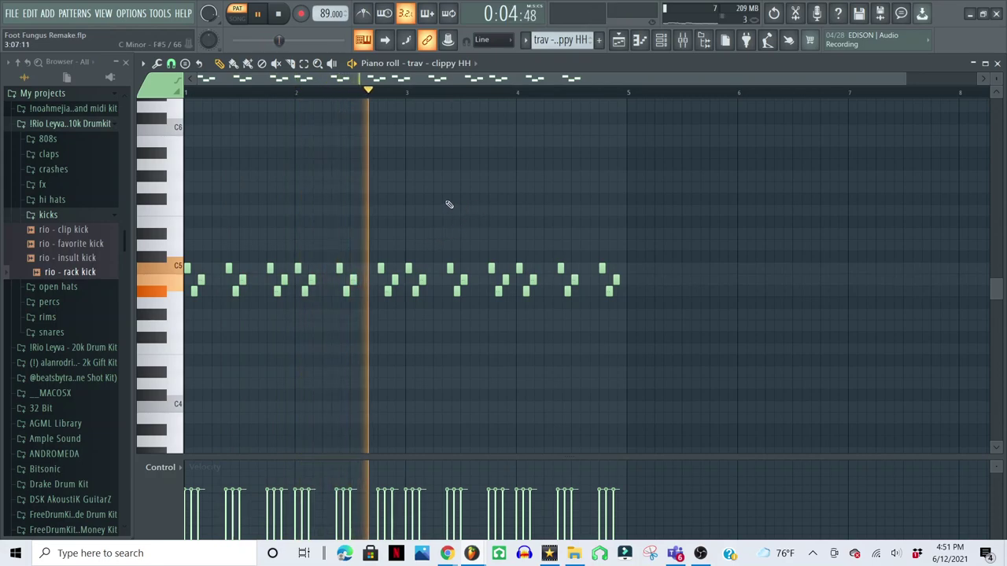
{"action": "left_click_drag", "start_coordinate": [903, 79], "coordinate": [606, 128]}
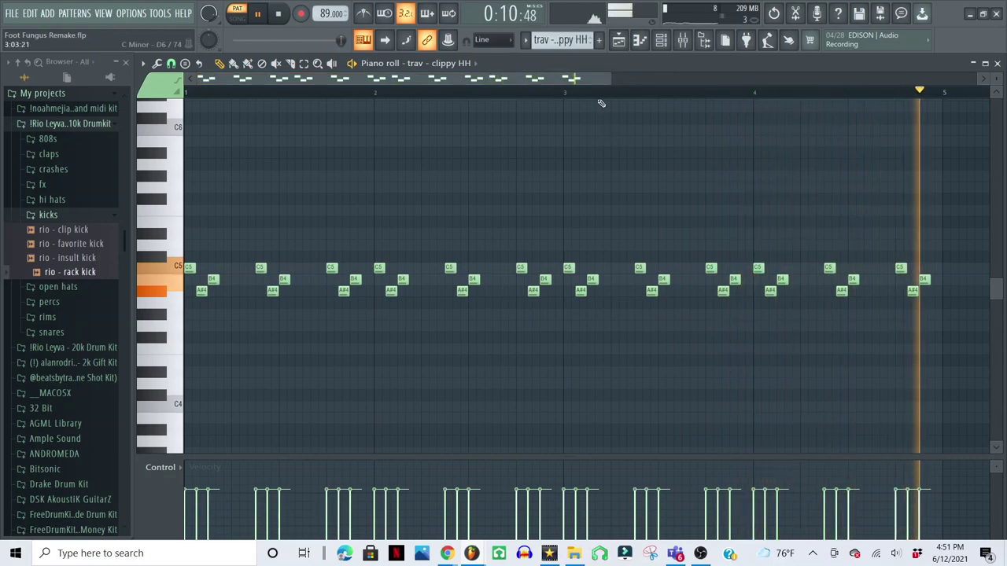
Step: Switch to the "trav - clippy HH #2" pattern, listen to its hi-hat rolls and stop playback
{"action": "left_click", "coordinate": [581, 40]}
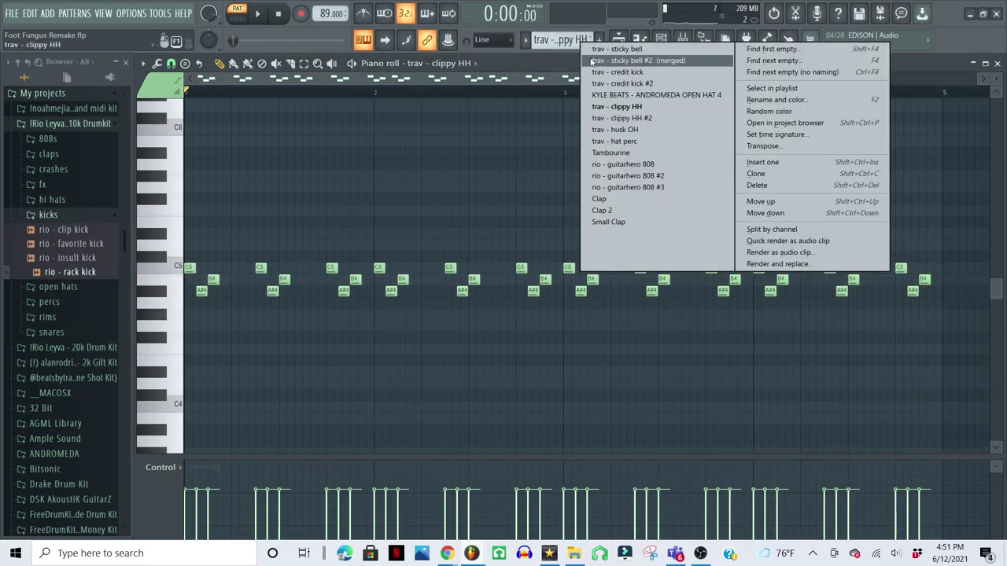
{"action": "left_click", "coordinate": [612, 119]}
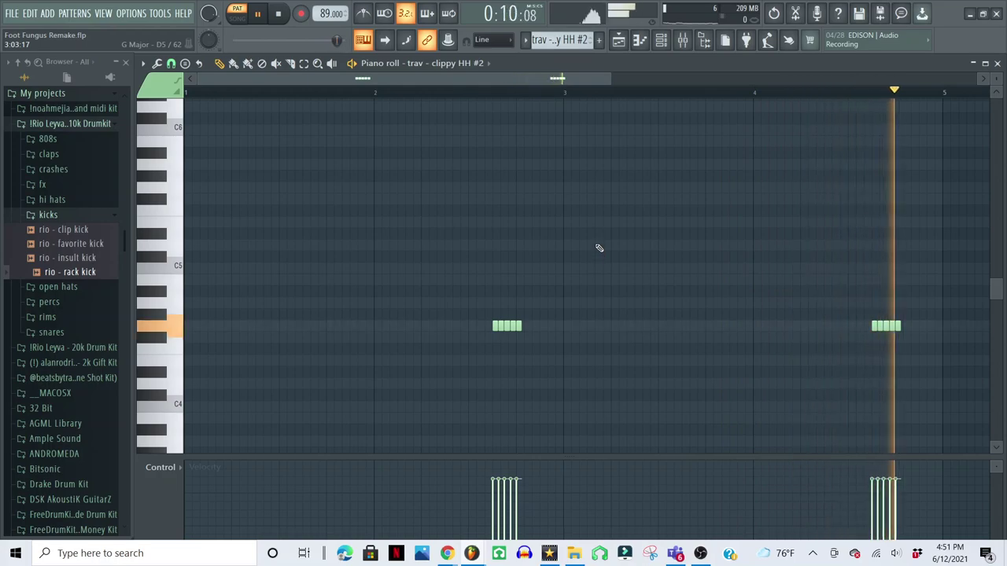
{"action": "key", "text": "space"}
Step: Switch to the "trav - husk OH" pattern and examine its B5 and A#4 open hat notes during playback
{"action": "left_click", "coordinate": [565, 41]}
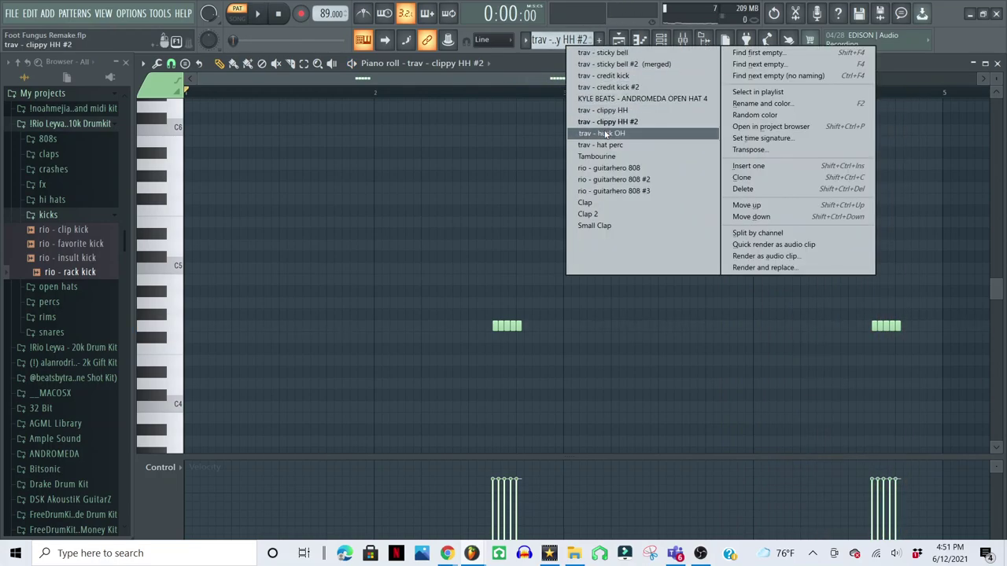
{"action": "left_click", "coordinate": [606, 135]}
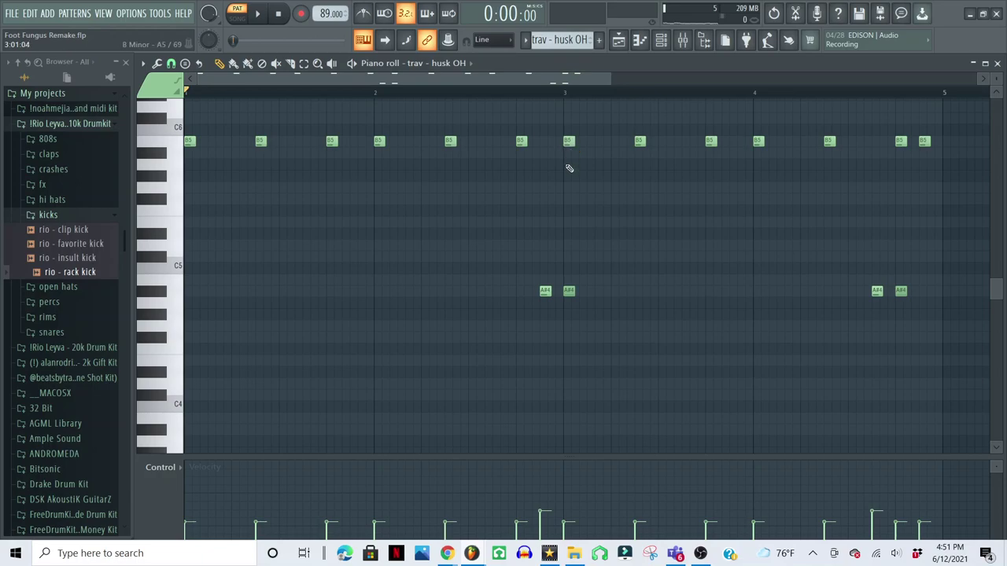
{"action": "scroll", "coordinate": [555, 184], "scroll_direction": "up", "scroll_amount": 2}
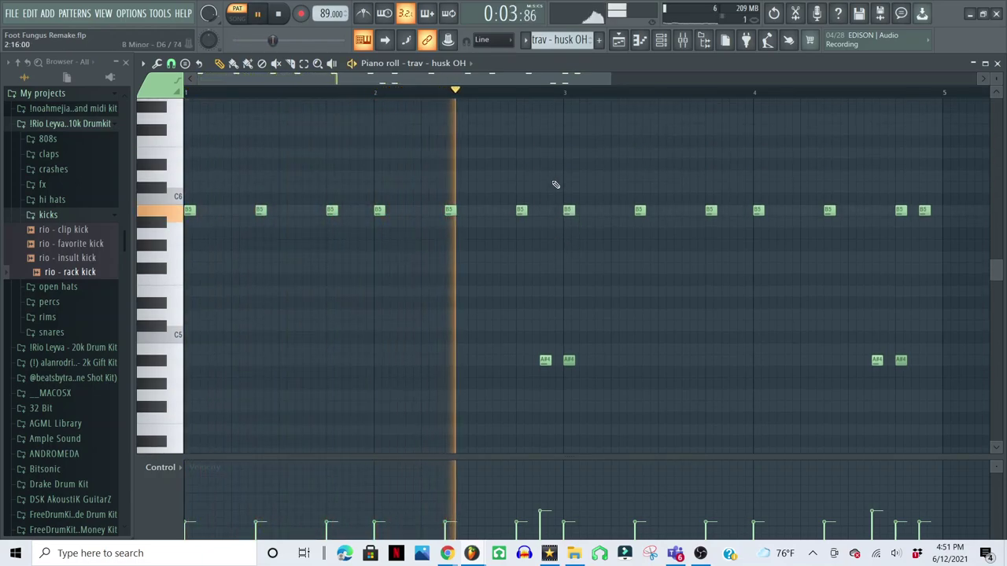
{"action": "scroll", "coordinate": [556, 185], "scroll_direction": "down", "scroll_amount": 1}
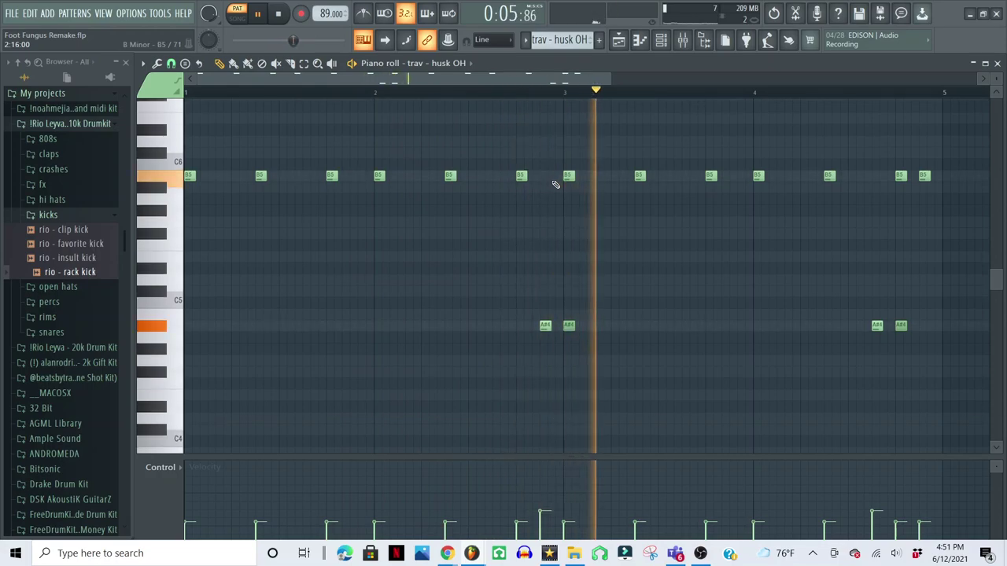
Step: Select the A#4 open hat note at the start of bar 3 and slightly shrink the velocity lane
{"action": "left_click", "coordinate": [593, 324]}
{"action": "mouse_move", "coordinate": [580, 315]}
{"action": "left_mouse_down"}
{"action": "mouse_move", "coordinate": [551, 343]}
{"action": "mouse_move", "coordinate": [573, 326]}
{"action": "left_mouse_up"}
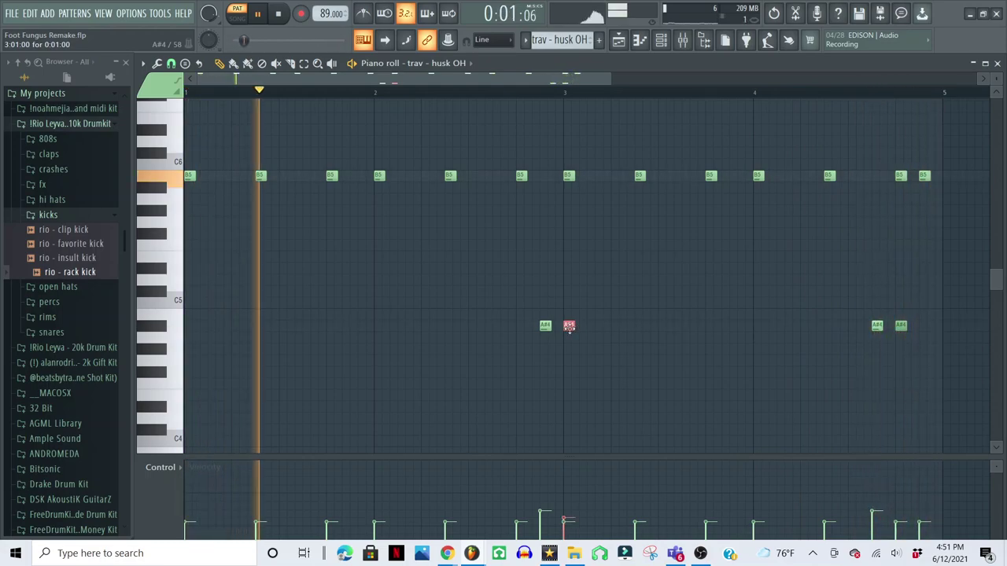
{"action": "mouse_move", "coordinate": [571, 458]}
{"action": "left_mouse_down"}
{"action": "mouse_move", "coordinate": [564, 417]}
{"action": "mouse_move", "coordinate": [580, 288]}
{"action": "mouse_move", "coordinate": [580, 540]}
{"action": "mouse_move", "coordinate": [578, 472]}
{"action": "left_mouse_up"}
Step: Switch to the "trav - hat perc" pattern and examine its percussion notes in the piano roll
{"action": "left_click", "coordinate": [579, 45]}
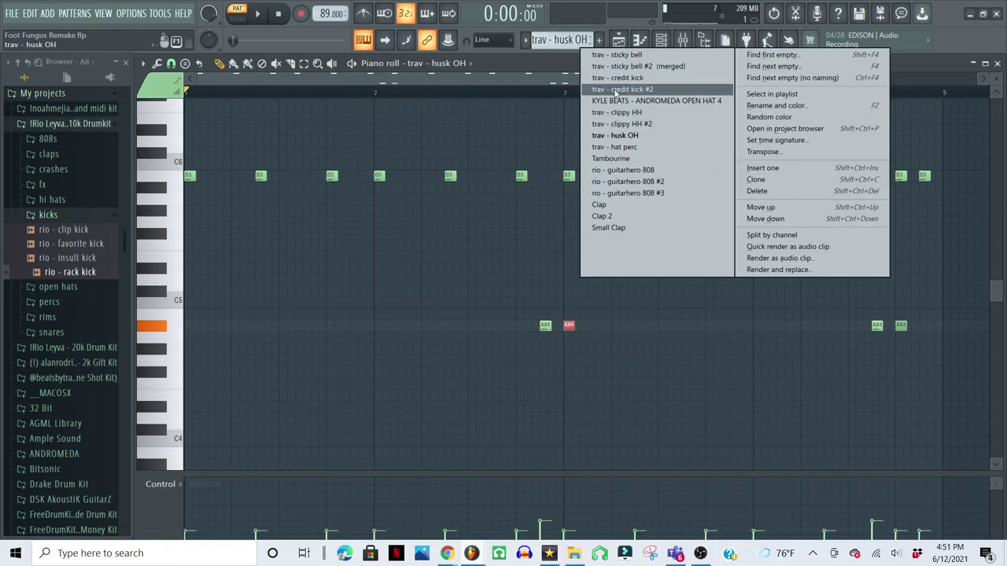
{"action": "left_click", "coordinate": [637, 149]}
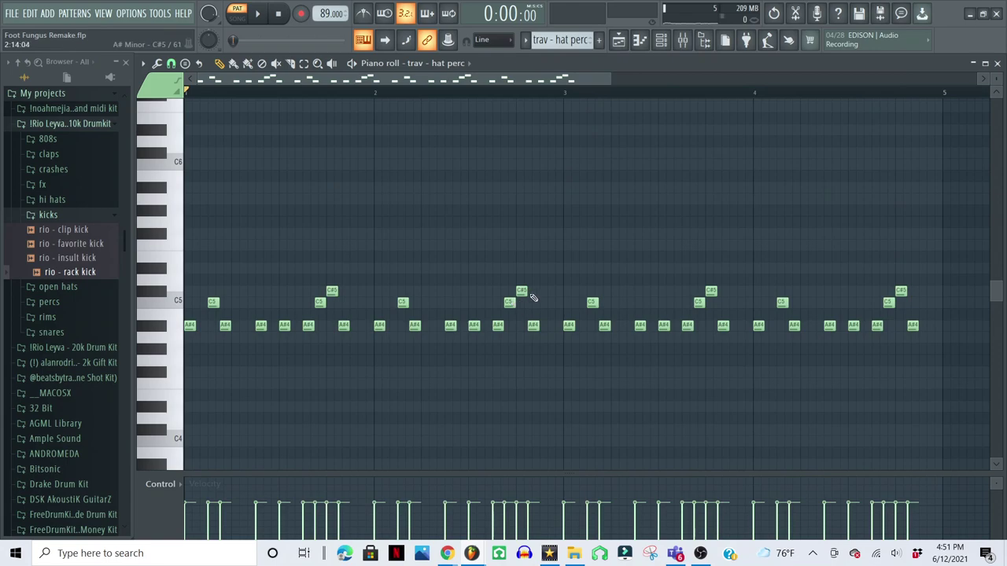
{"action": "key", "text": "space"}
Step: Review the trav - hat perc channel's sampler settings from the channel rack, close both windows and play the pattern
{"action": "left_click", "coordinate": [656, 44]}
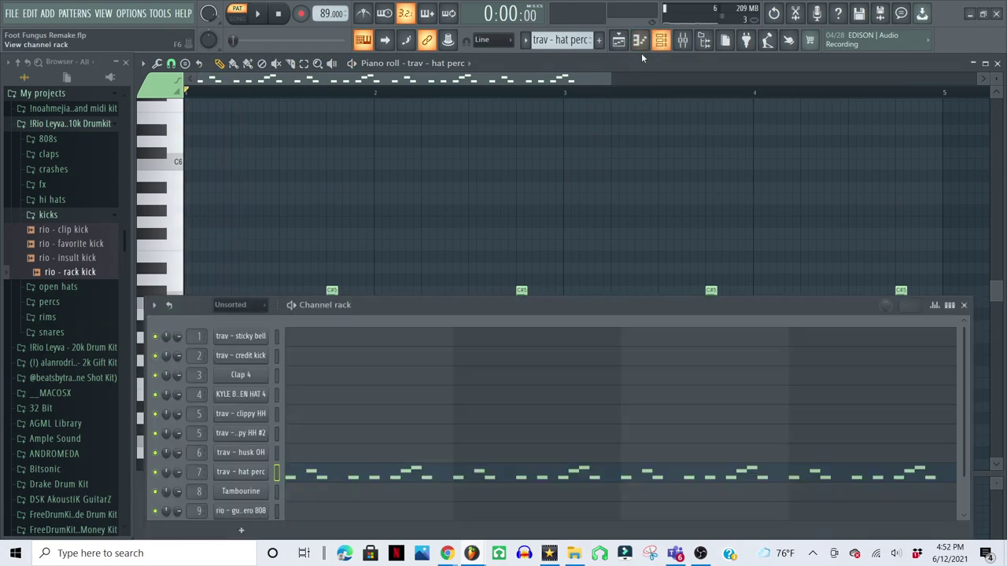
{"action": "left_click", "coordinate": [240, 473]}
{"action": "left_click_drag", "start_coordinate": [324, 209], "coordinate": [527, 54]}
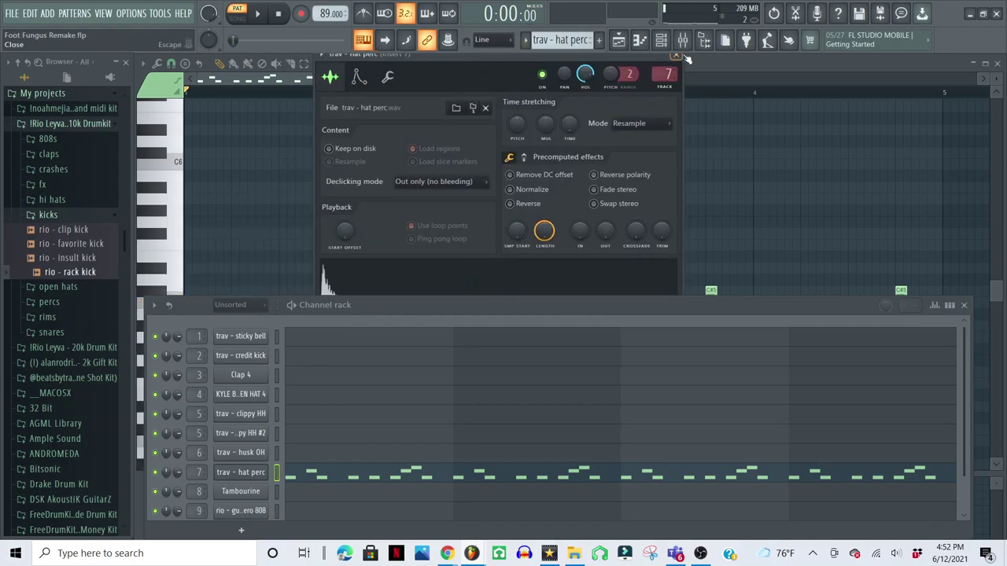
{"action": "left_click", "coordinate": [679, 57]}
{"action": "left_click", "coordinate": [963, 306]}
{"action": "key", "text": "space"}
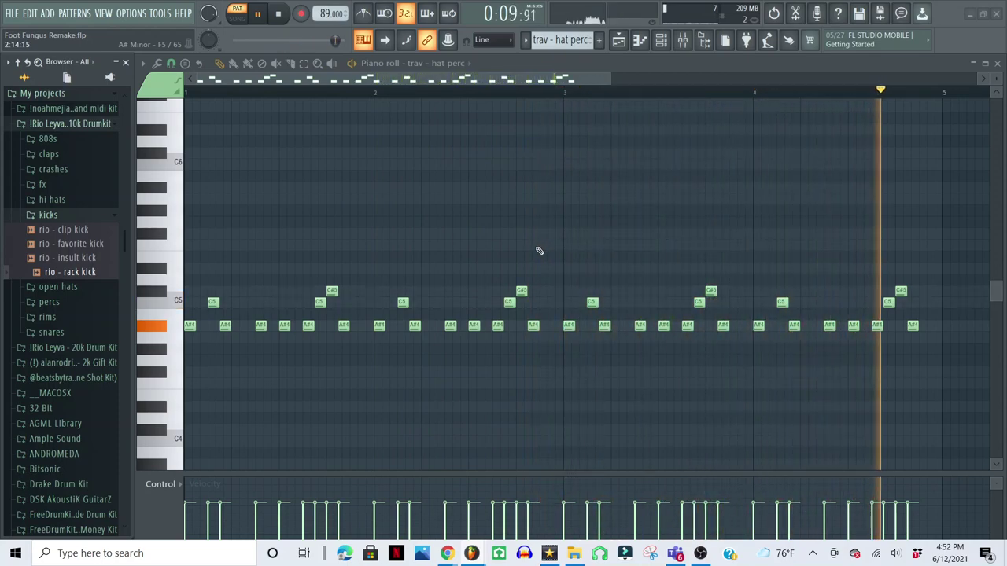
Step: Switch to the "Tambourine" pattern and examine its E3 and D#3 notes in the piano roll
{"action": "left_click", "coordinate": [558, 41]}
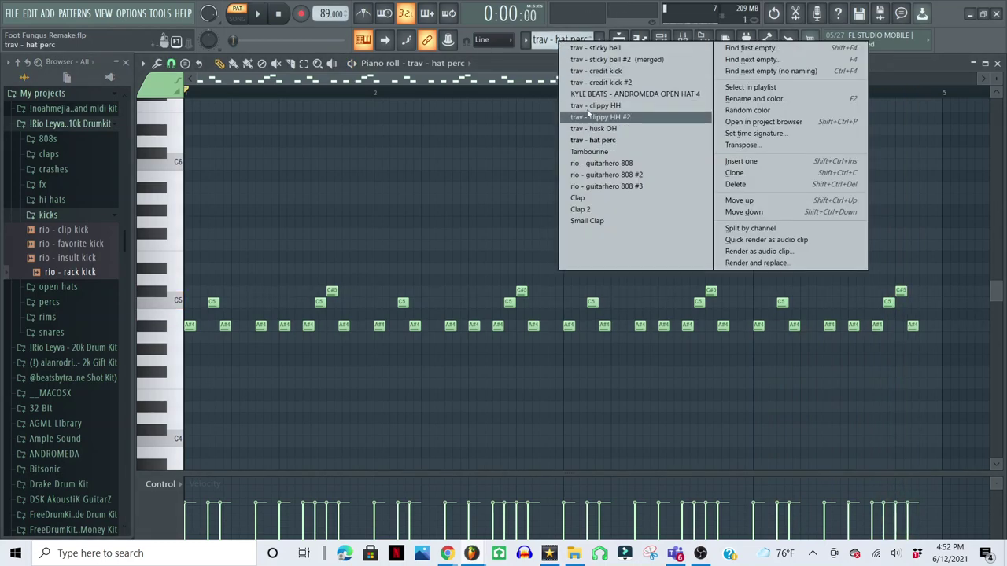
{"action": "left_click", "coordinate": [616, 154]}
{"action": "scroll", "coordinate": [532, 283], "scroll_direction": "down", "scroll_amount": 5}
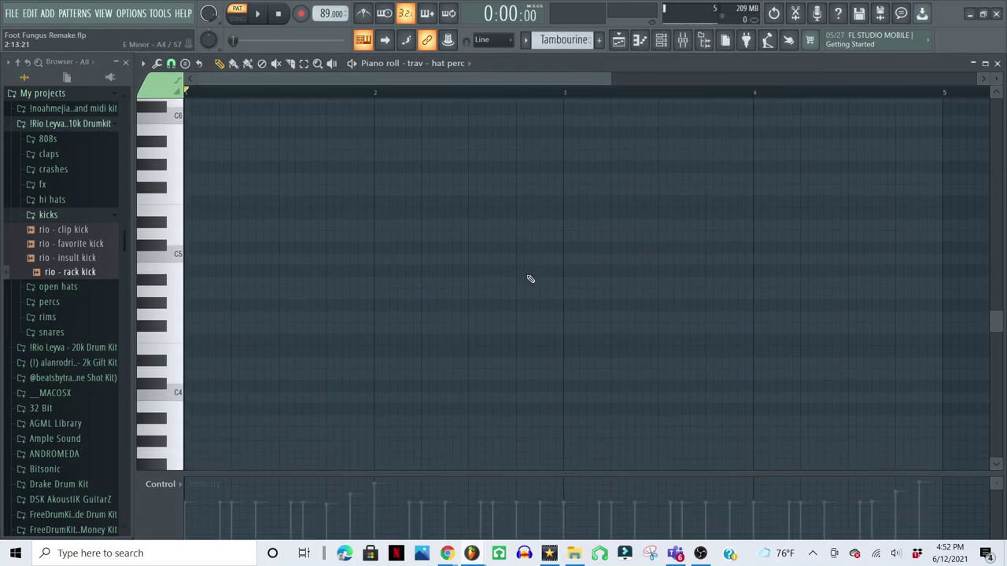
{"action": "key", "text": "ctrl+v"}
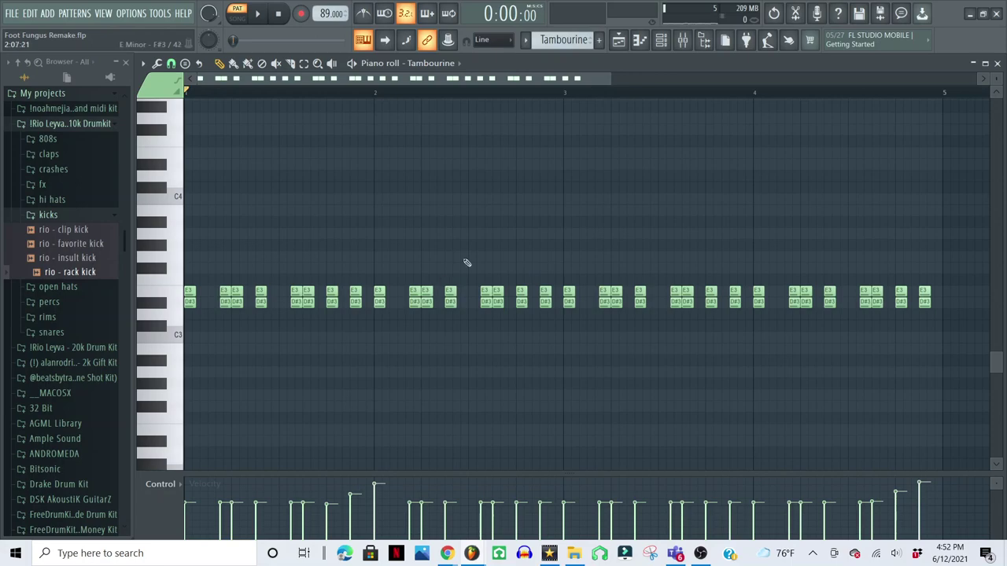
Step: Review the Tambourine channel's sampler settings and waveform from the channel rack, and close both windows
{"action": "left_click", "coordinate": [662, 42]}
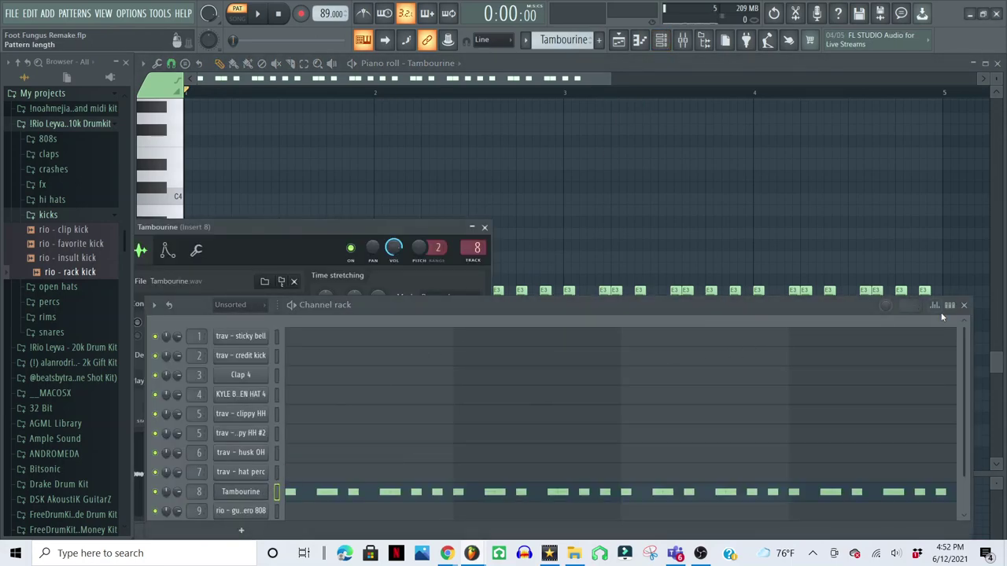
{"action": "left_click", "coordinate": [964, 307]}
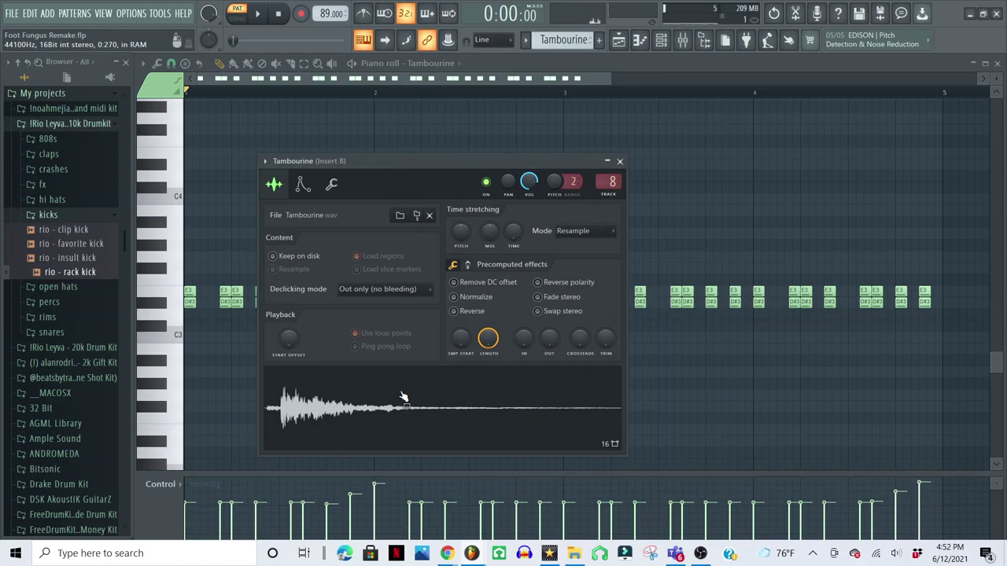
{"action": "left_click", "coordinate": [620, 161]}
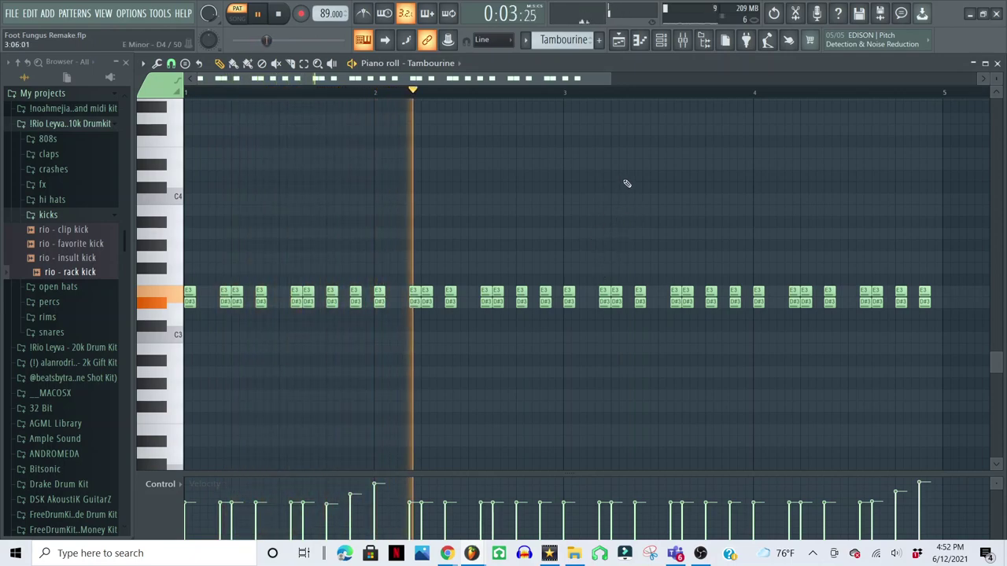
Step: Show note pan for the Tambourine notes in the piano roll's control lane
{"action": "left_click", "coordinate": [154, 487]}
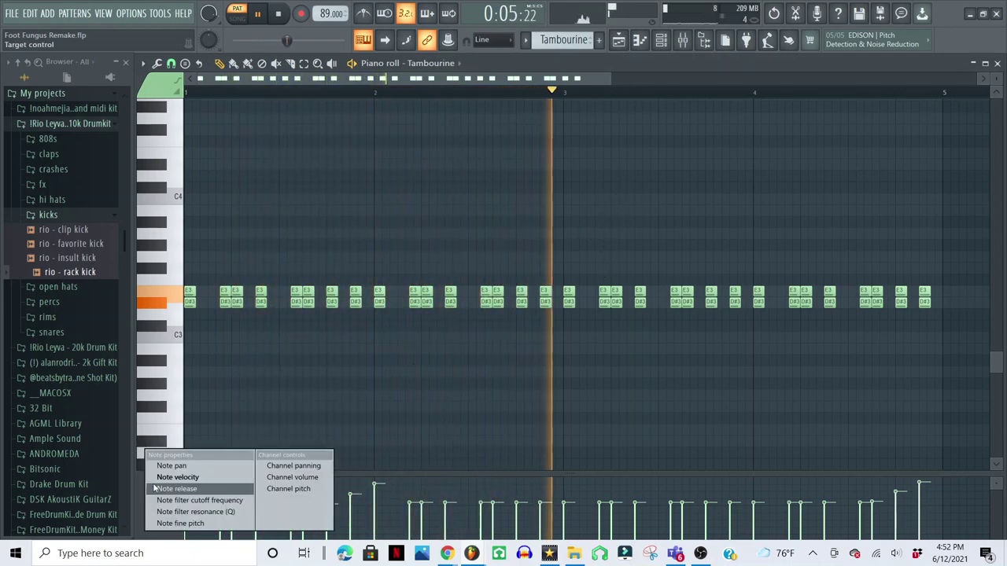
{"action": "left_click", "coordinate": [173, 467]}
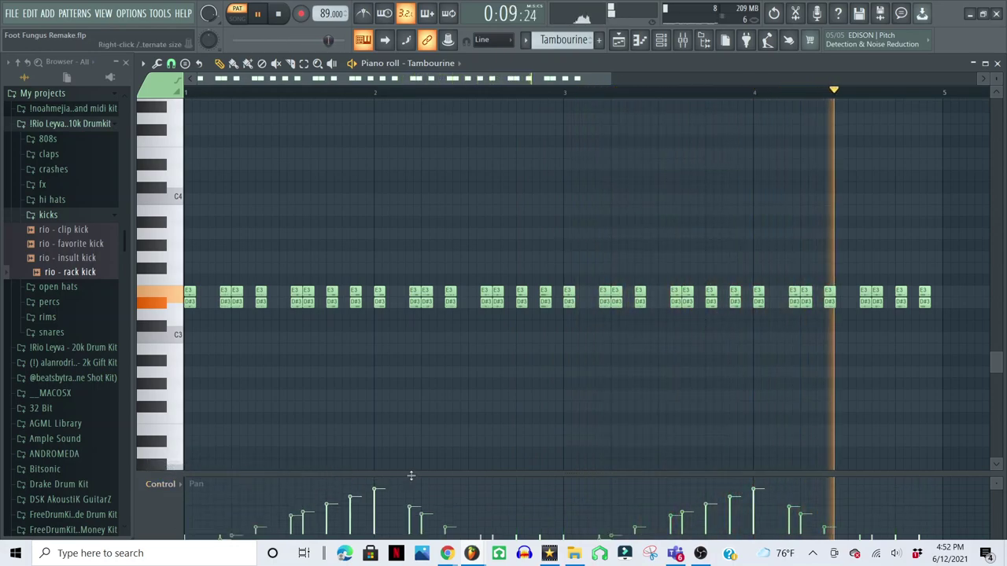
Step: Enlarge the control lane under the Tambourine notes, and bring up the "rio - guitarhero 808" pattern's notes in the piano roll
{"action": "left_click_drag", "start_coordinate": [415, 475], "coordinate": [406, 455]}
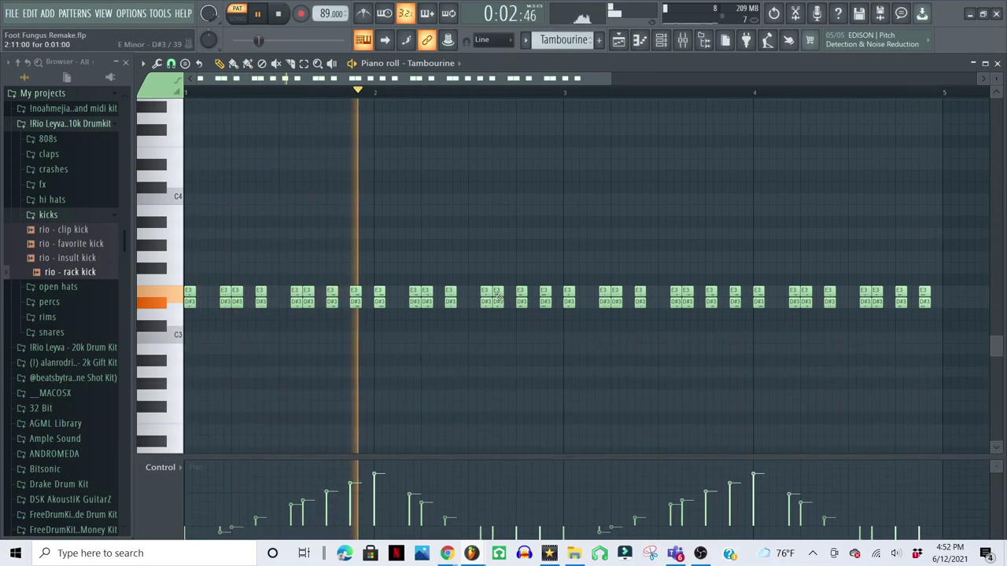
{"action": "left_click", "coordinate": [563, 39]}
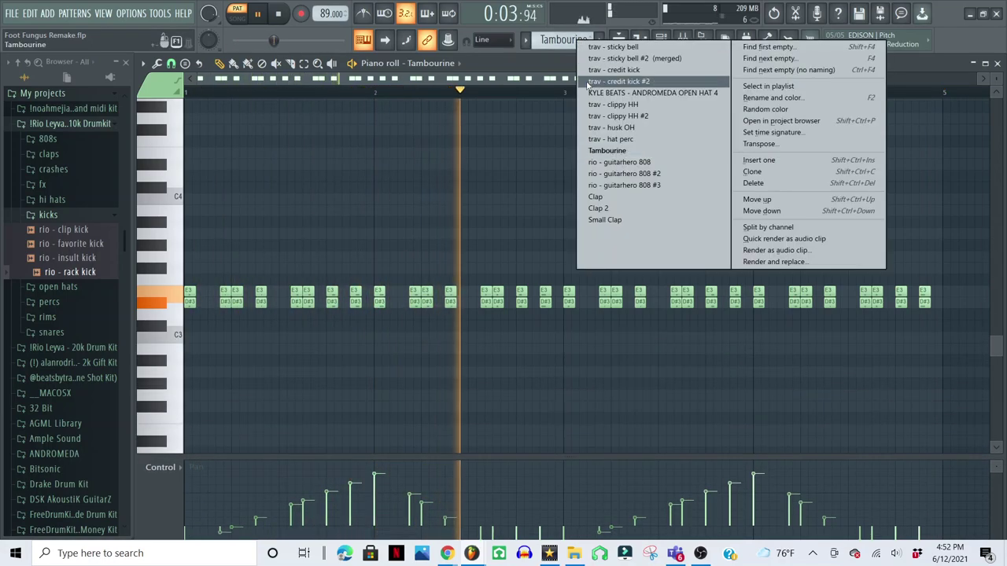
{"action": "left_click", "coordinate": [614, 162]}
{"action": "scroll", "coordinate": [335, 301], "scroll_direction": "up", "scroll_amount": 6}
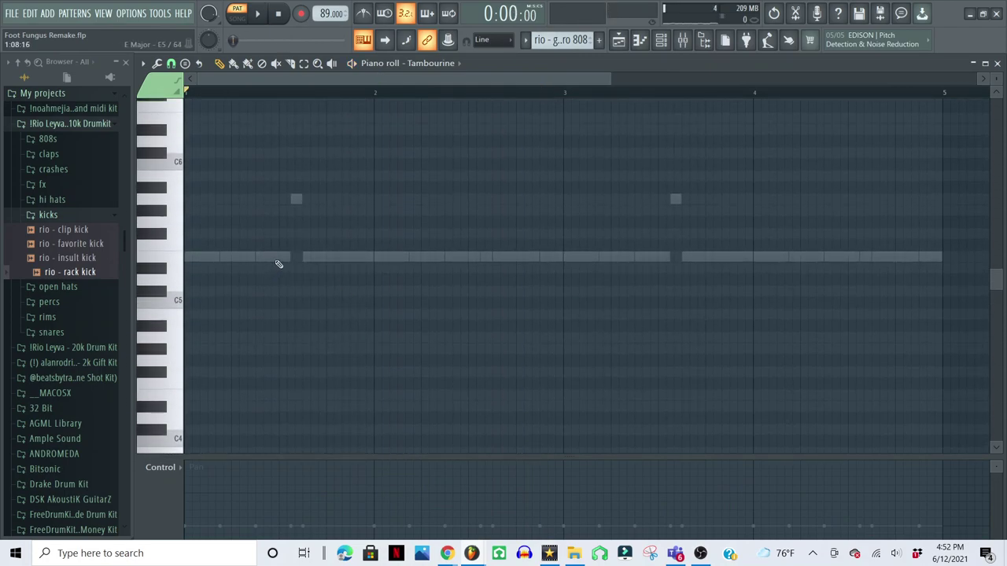
{"action": "double_click", "coordinate": [277, 261]}
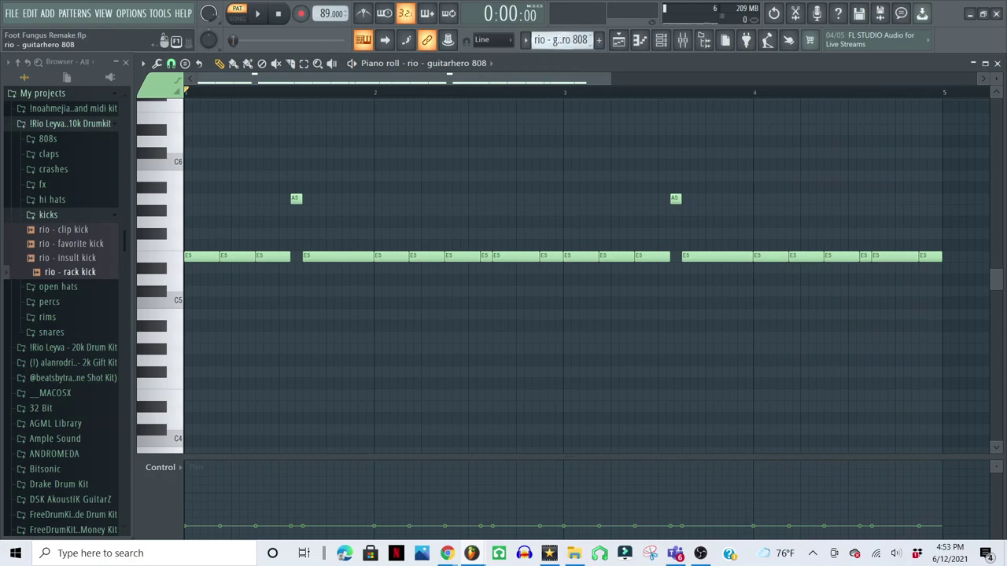
Step: Switch to the "rio - guitarhero 808 #2" pattern, play it and show note velocity in the control lane
{"action": "left_click", "coordinate": [561, 40]}
{"action": "left_click", "coordinate": [593, 171]}
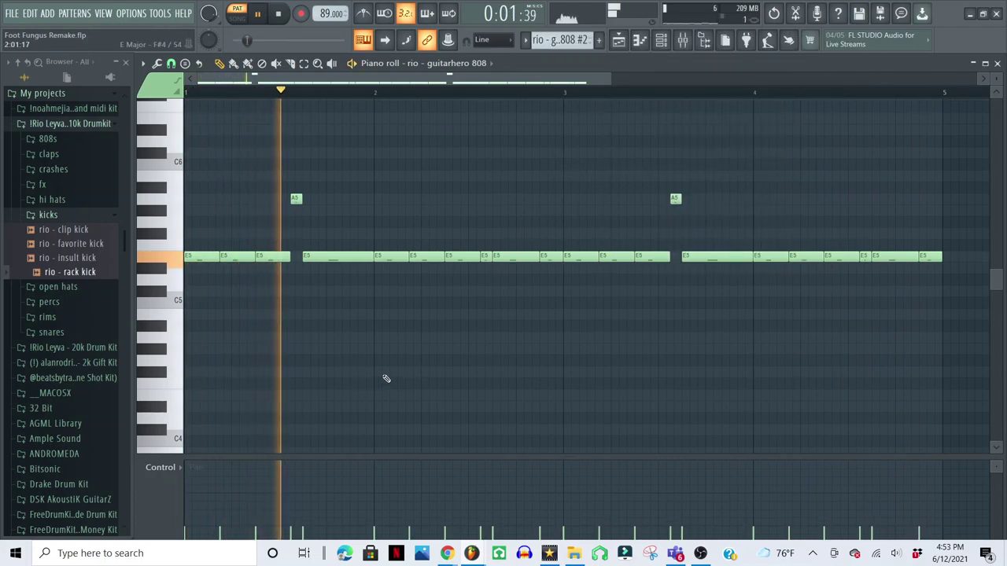
{"action": "left_click", "coordinate": [160, 468]}
{"action": "left_click", "coordinate": [171, 477]}
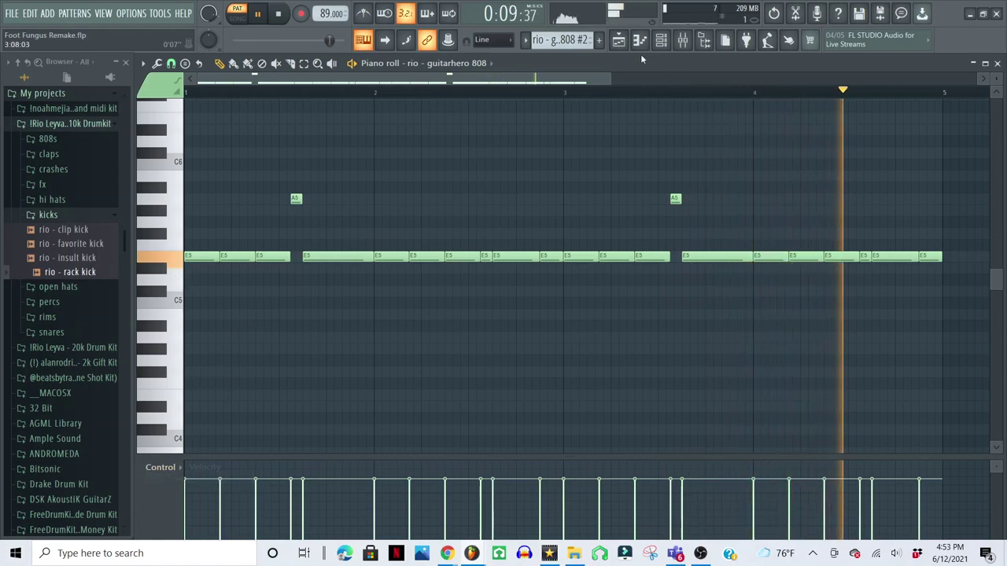
Step: Play the "rio - guitarhero 808 #3" pattern and stop playback
{"action": "left_click", "coordinate": [580, 41]}
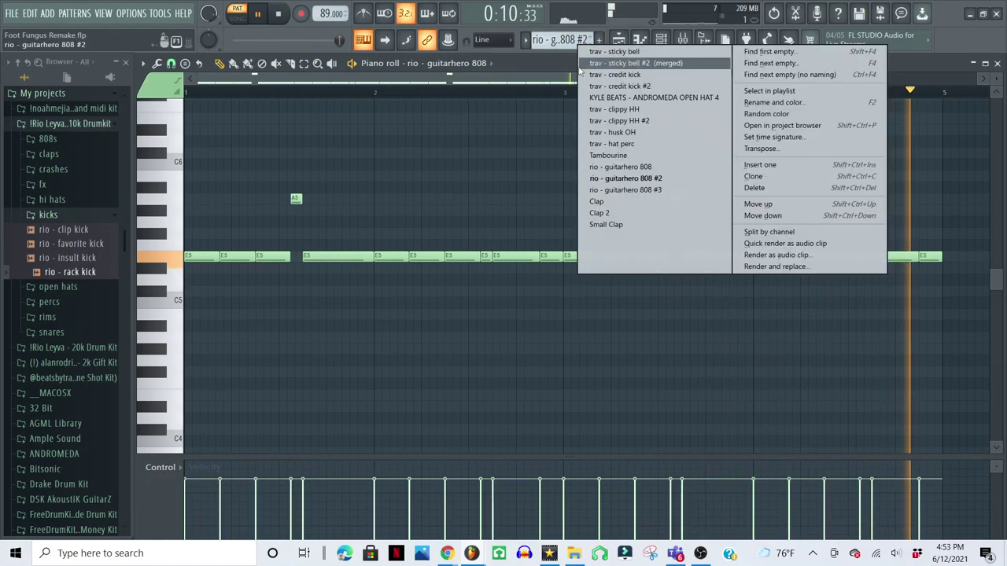
{"action": "left_click", "coordinate": [617, 191]}
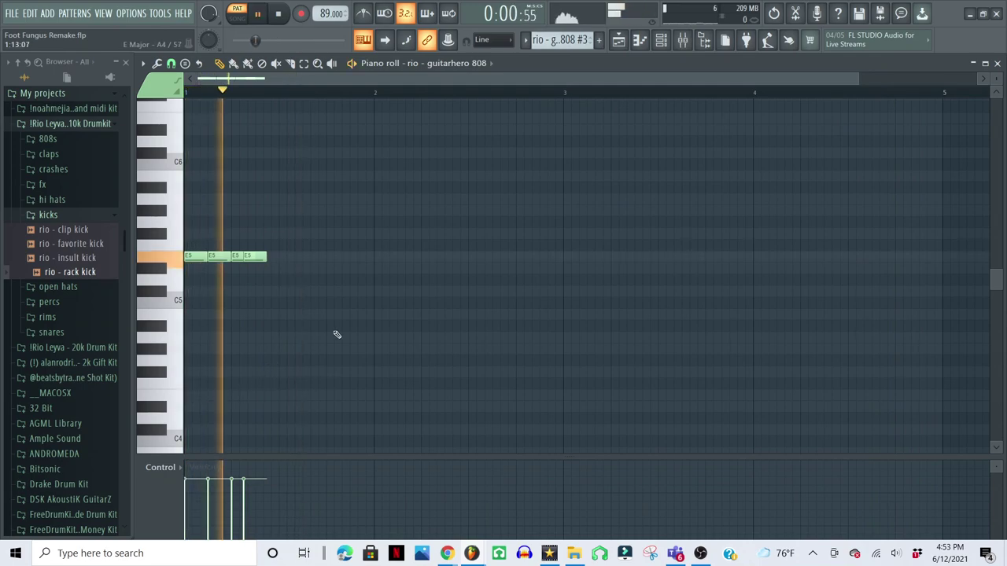
{"action": "key", "text": "space"}
Step: Switch to the "Clap" pattern, play its slate clap notes and stop playback
{"action": "left_click", "coordinate": [577, 40]}
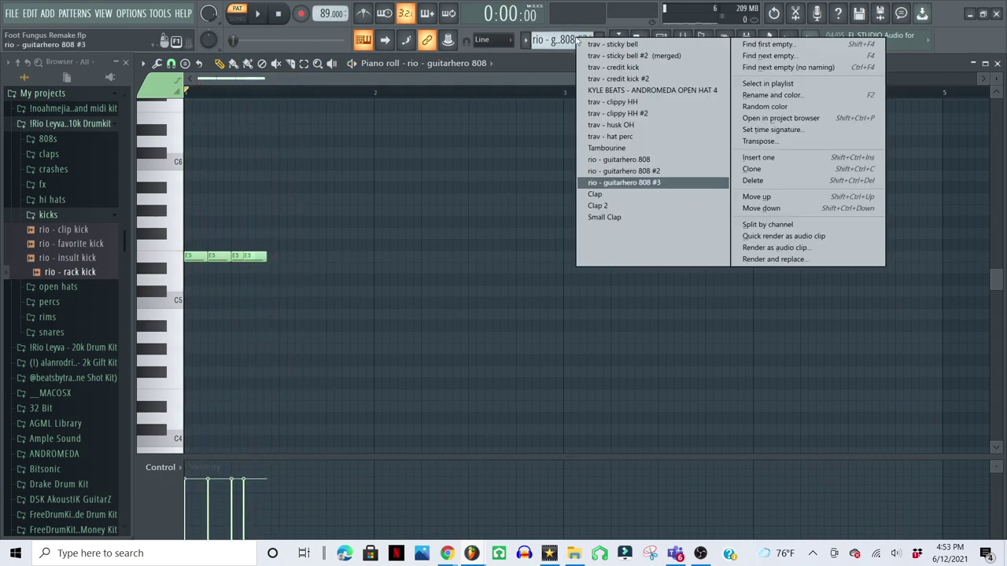
{"action": "left_click", "coordinate": [615, 195]}
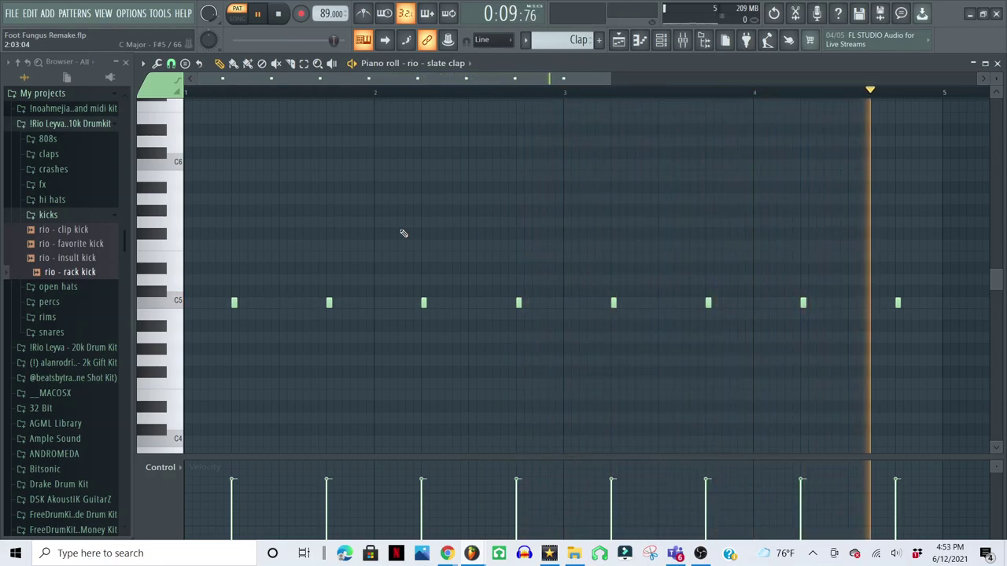
{"action": "key", "text": "space"}
Step: Switch to the "Clap 2" pattern, play it through and stop playback
{"action": "left_click", "coordinate": [586, 41]}
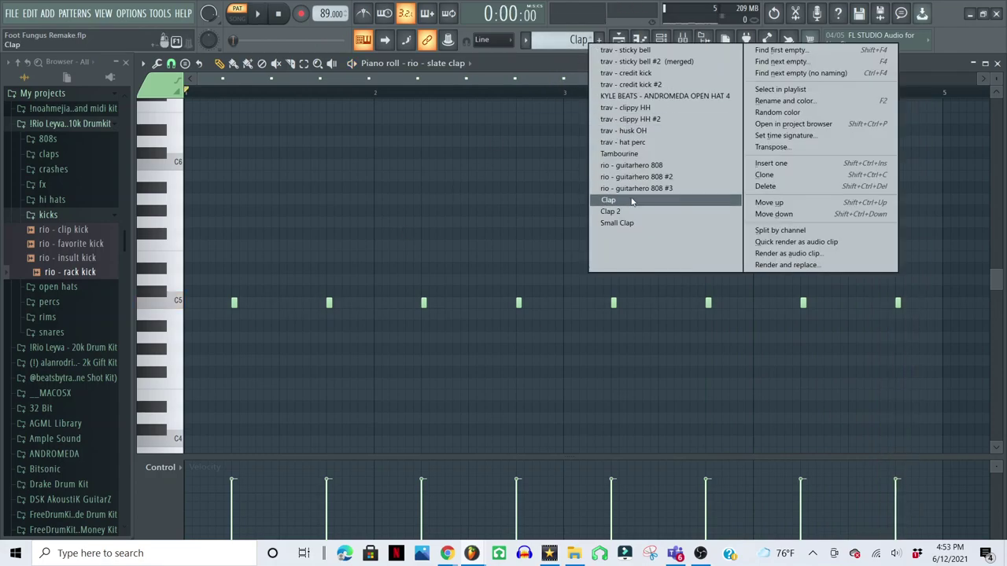
{"action": "left_click", "coordinate": [611, 211]}
{"action": "key", "text": "space"}
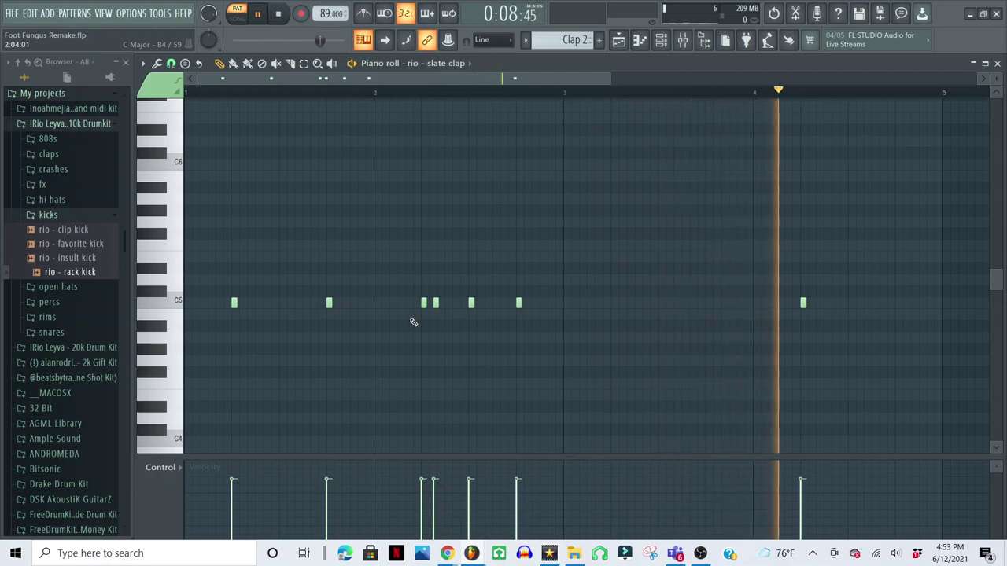
{"action": "key", "text": "space"}
Step: Switch to the "Small Clap" pattern, bring up its Clap 4 notes in the piano roll and play them
{"action": "left_click", "coordinate": [564, 45]}
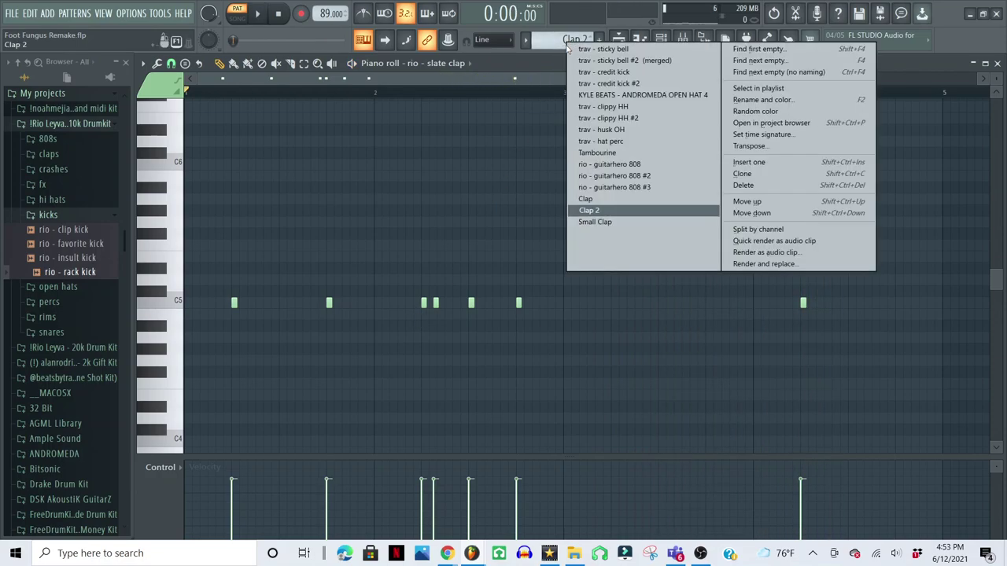
{"action": "left_click", "coordinate": [596, 222]}
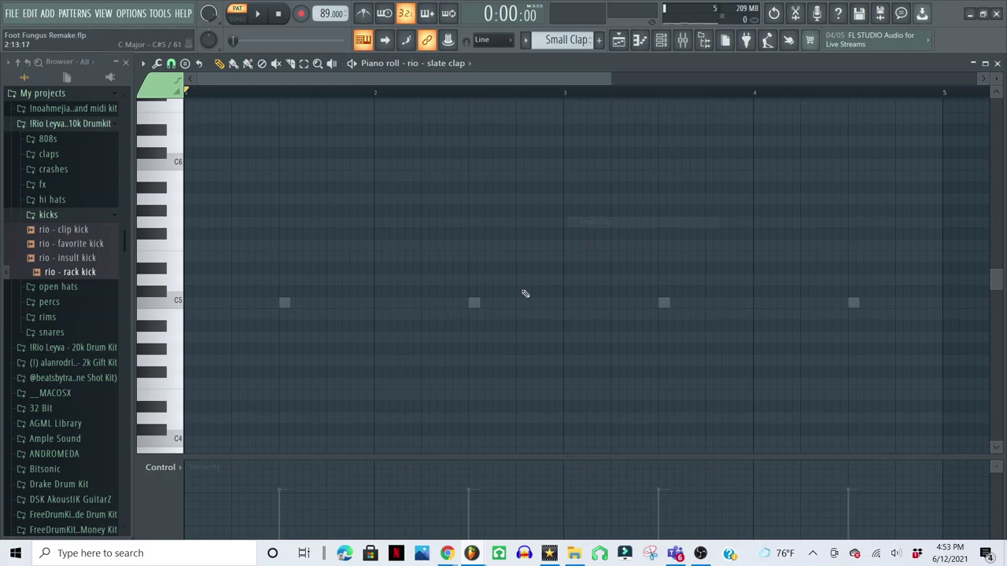
{"action": "double_click", "coordinate": [481, 308]}
{"action": "key", "text": "space"}
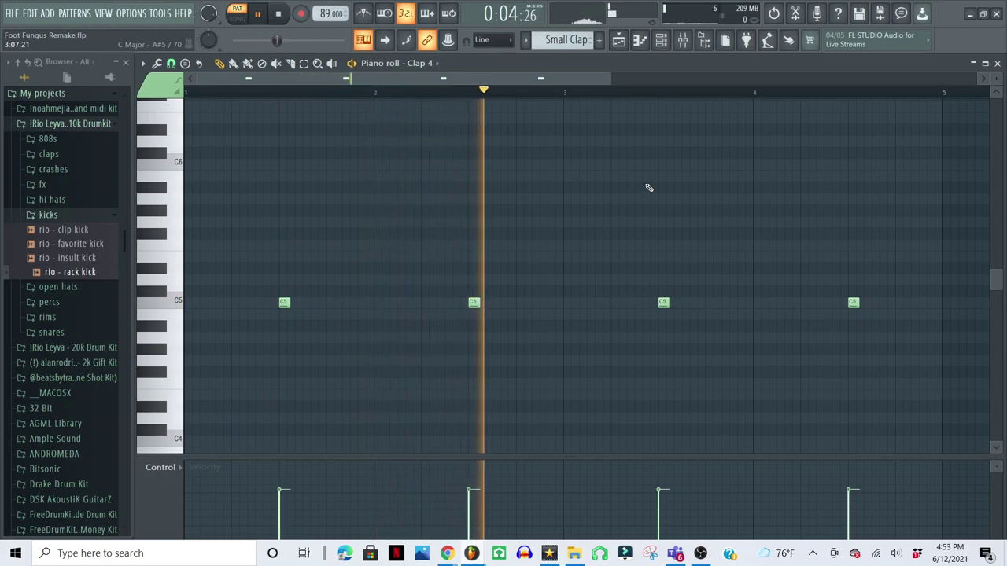
{"action": "key", "text": "space"}
Step: Show the playlist arrangement and play it from the start in song mode
{"action": "left_click", "coordinate": [628, 48]}
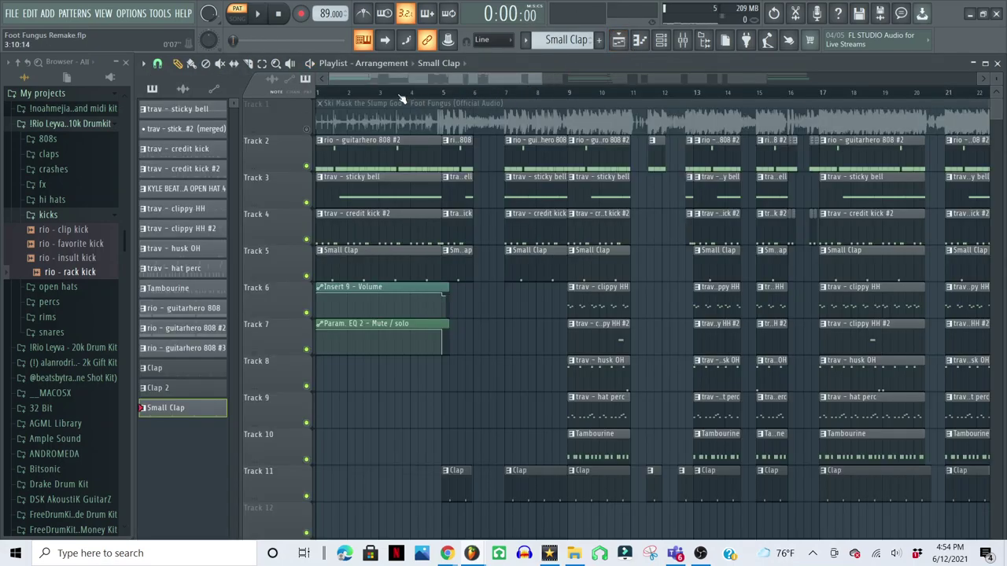
{"action": "key", "text": "l"}
{"action": "key", "text": "space"}
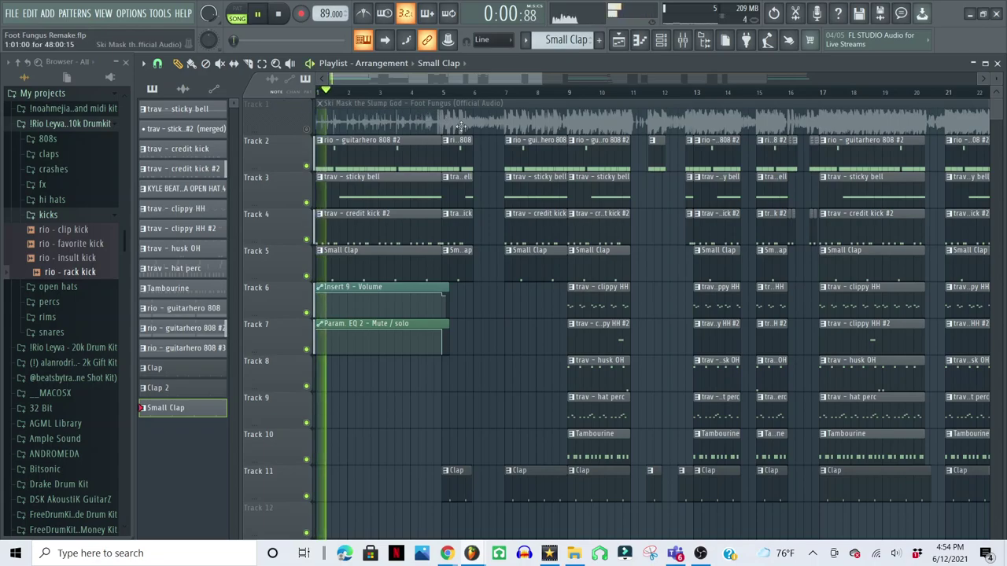
Step: Inspect the Fruity parametric EQ 2 on mixer track Insert 9 and solo that track during playback
{"action": "left_click", "coordinate": [682, 40]}
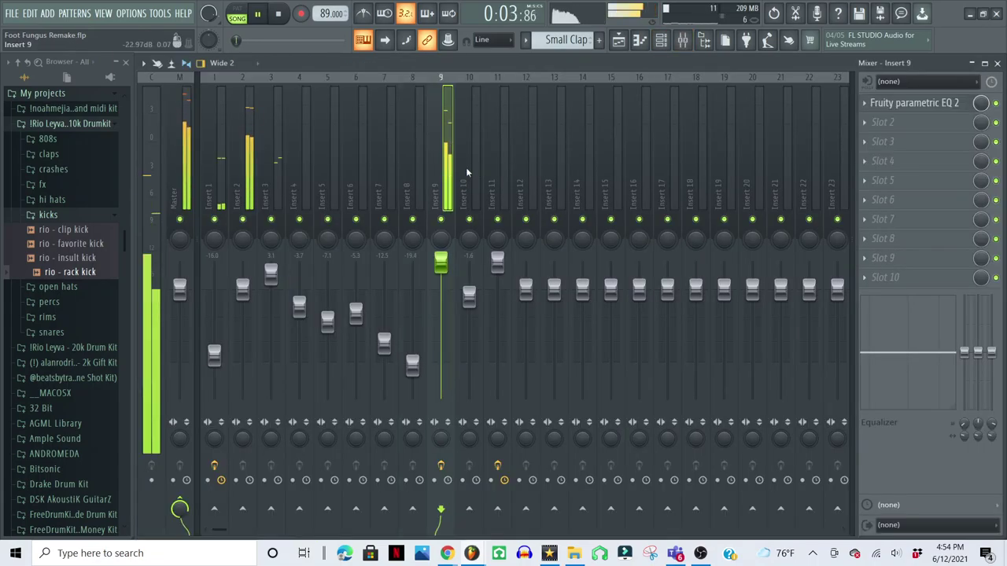
{"action": "left_click", "coordinate": [905, 103]}
{"action": "left_click_drag", "start_coordinate": [712, 172], "coordinate": [669, 341]}
{"action": "right_click", "coordinate": [441, 220]}
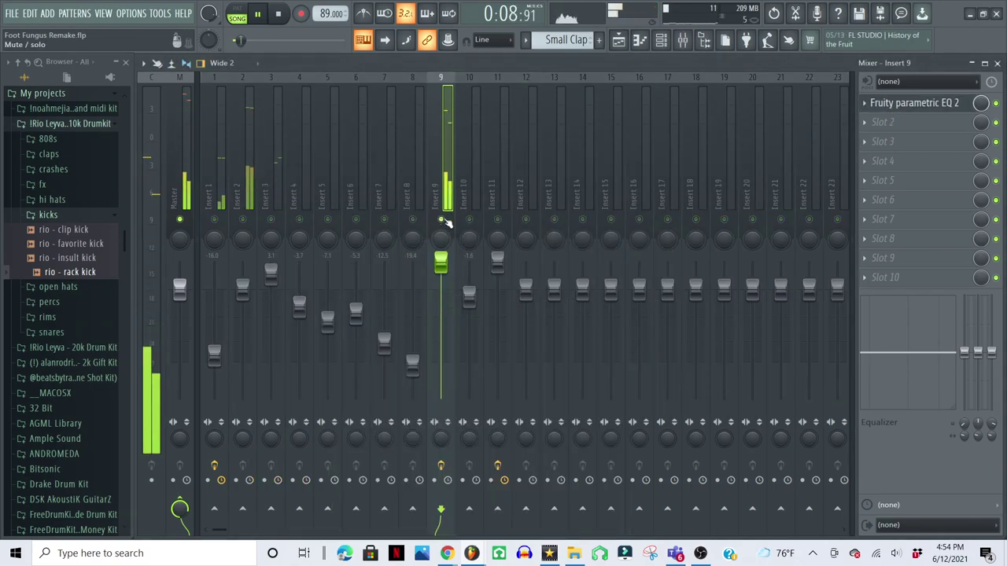
Step: Return to the playlist, turn on auto-scrolling and follow the arrangement as it plays through
{"action": "left_click", "coordinate": [619, 40]}
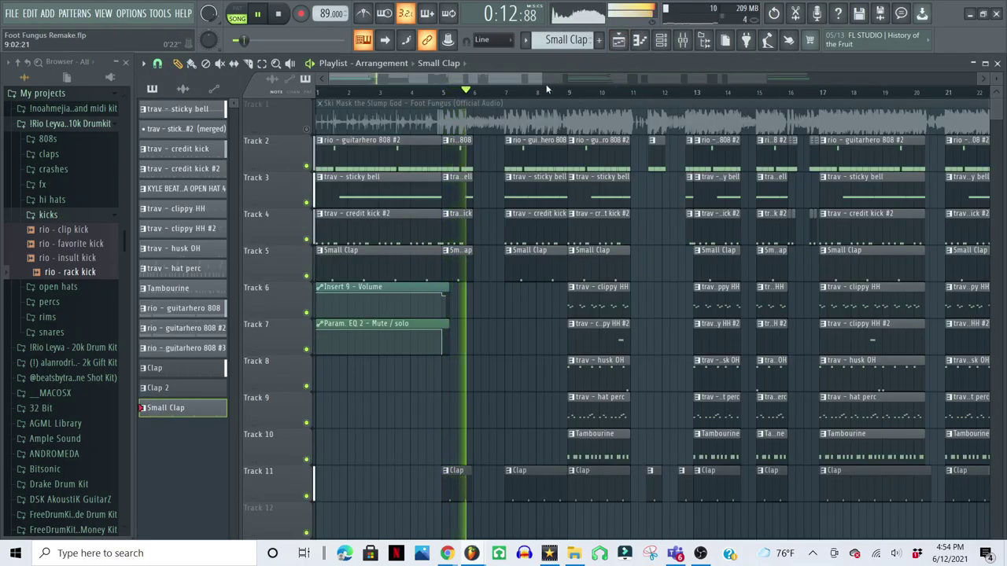
{"action": "scroll", "coordinate": [504, 79], "scroll_direction": "up", "scroll_amount": 2}
{"action": "scroll", "coordinate": [394, 98], "scroll_direction": "up", "scroll_amount": 3}
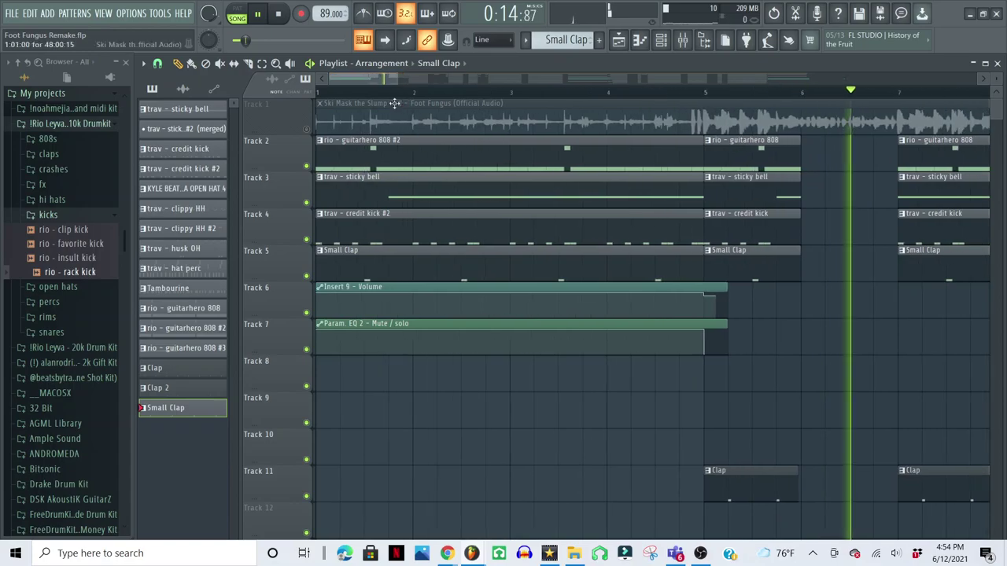
{"action": "left_click", "coordinate": [385, 40]}
{"action": "mouse_move", "coordinate": [417, 77]}
{"action": "left_mouse_down"}
{"action": "mouse_move", "coordinate": [372, 80]}
{"action": "mouse_move", "coordinate": [429, 92]}
{"action": "left_mouse_up"}
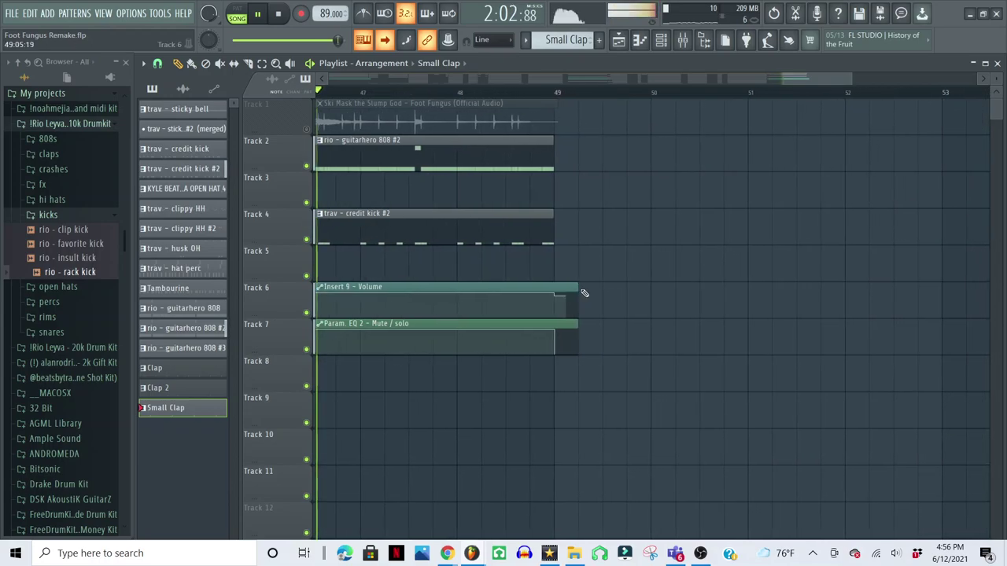
Step: Remove the stray Small Clap clip from Track 6 and extend the last "Insert 9 - Volume" automation clip to between bars 51 and 52
{"action": "left_click", "coordinate": [535, 288]}
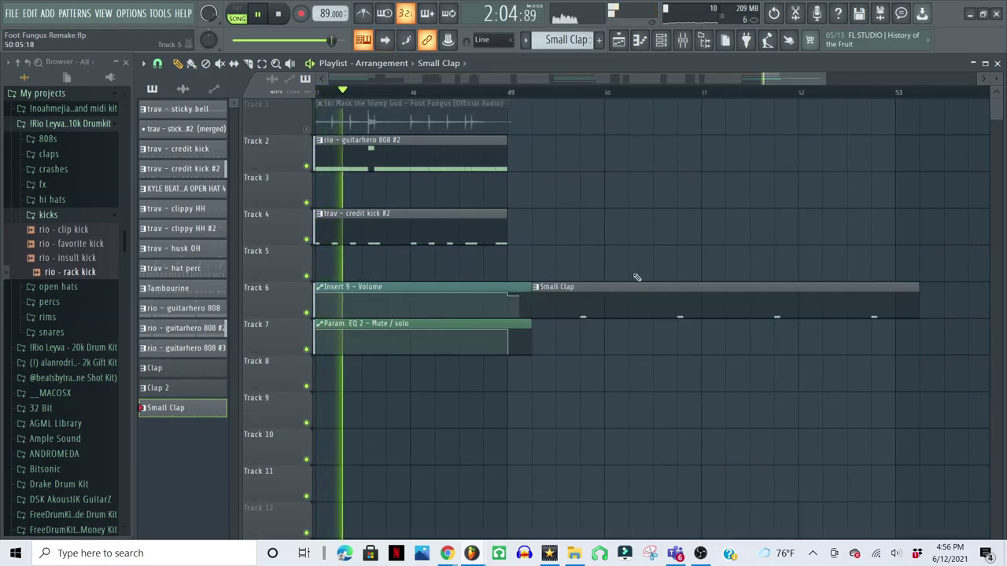
{"action": "right_click", "coordinate": [535, 289]}
{"action": "left_click_drag", "start_coordinate": [535, 290], "coordinate": [775, 289]}
{"action": "left_click_drag", "start_coordinate": [774, 80], "coordinate": [330, 79]}
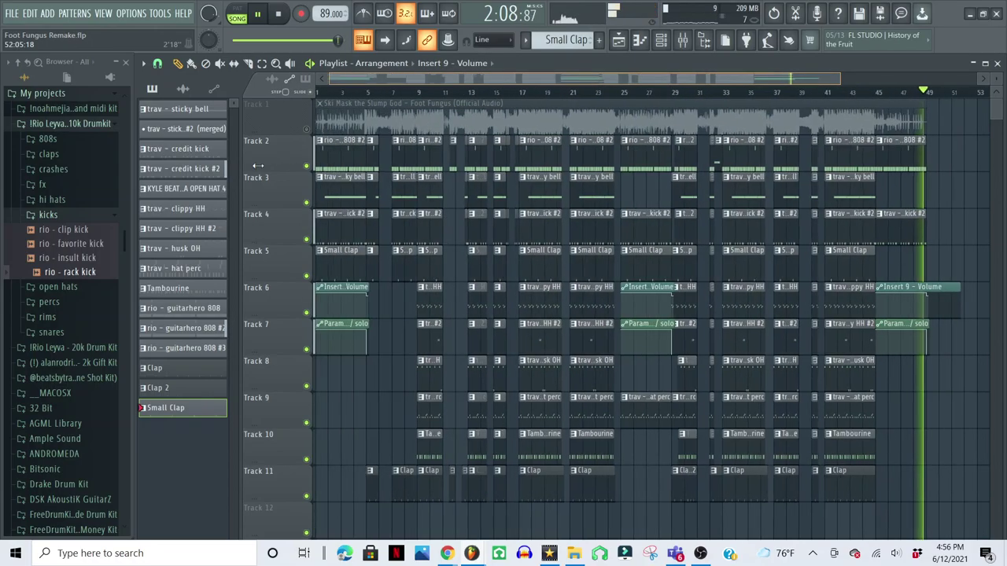
Step: Switch to the OBS recording window
{"action": "left_click", "coordinate": [701, 554]}
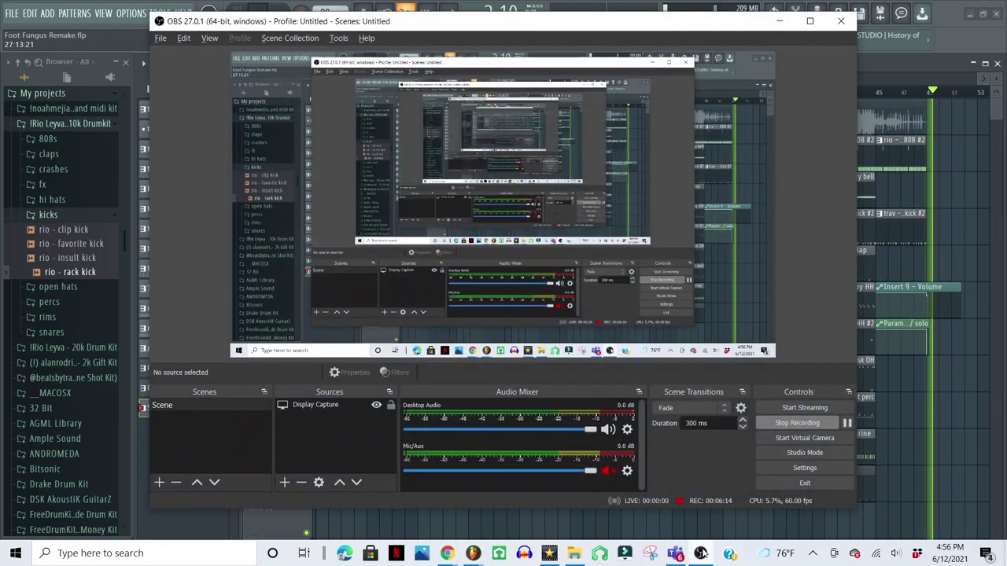